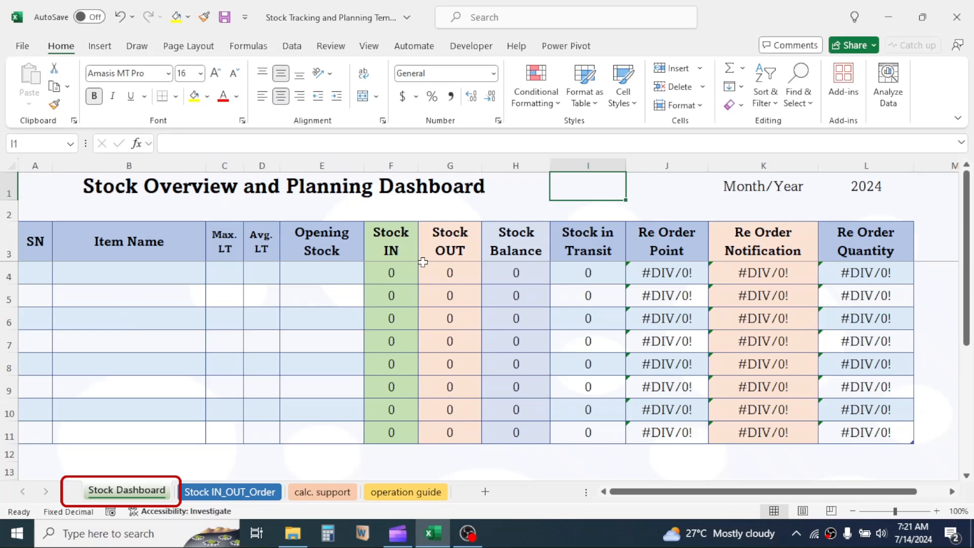
# Examine the Stock Dashboard table column by column, from Opening Stock through to Re Order Quantity
pyautogui.click(30, 235)
pyautogui.moveTo(30, 235); pyautogui.dragTo(869, 426)
pyautogui.moveTo(335, 238); pyautogui.dragTo(324, 365)
pyautogui.moveTo(405, 233); pyautogui.dragTo(395, 411)
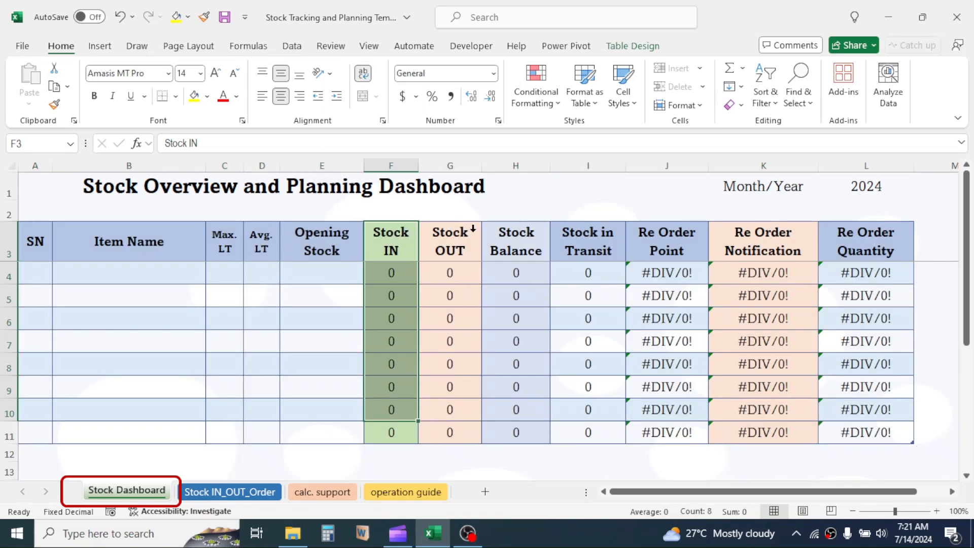
pyautogui.click(453, 166)
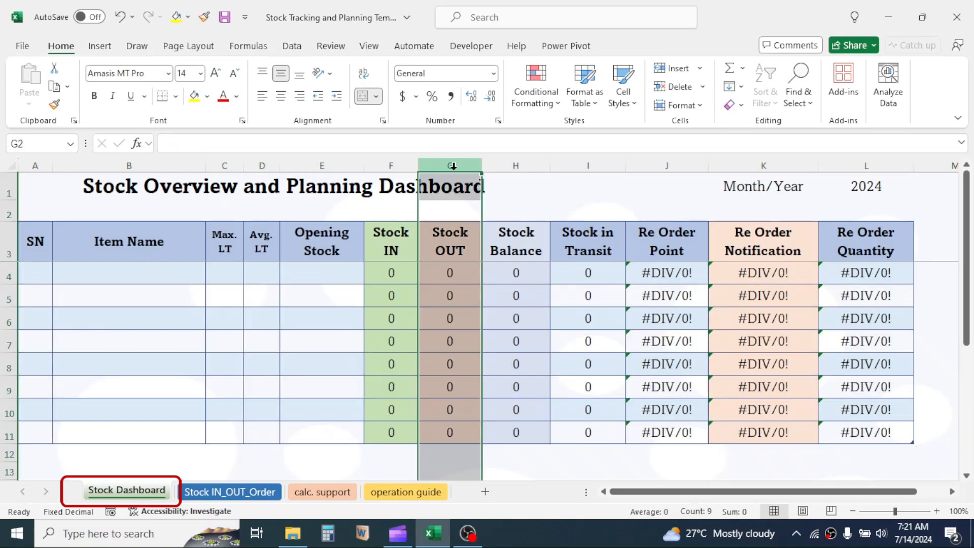
pyautogui.click(509, 163)
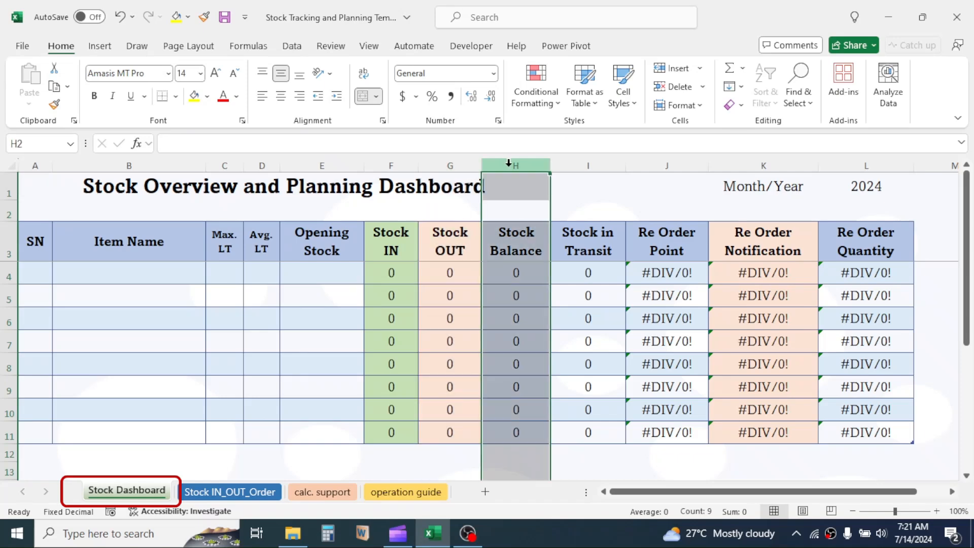
pyautogui.click(583, 163)
pyautogui.click(664, 163)
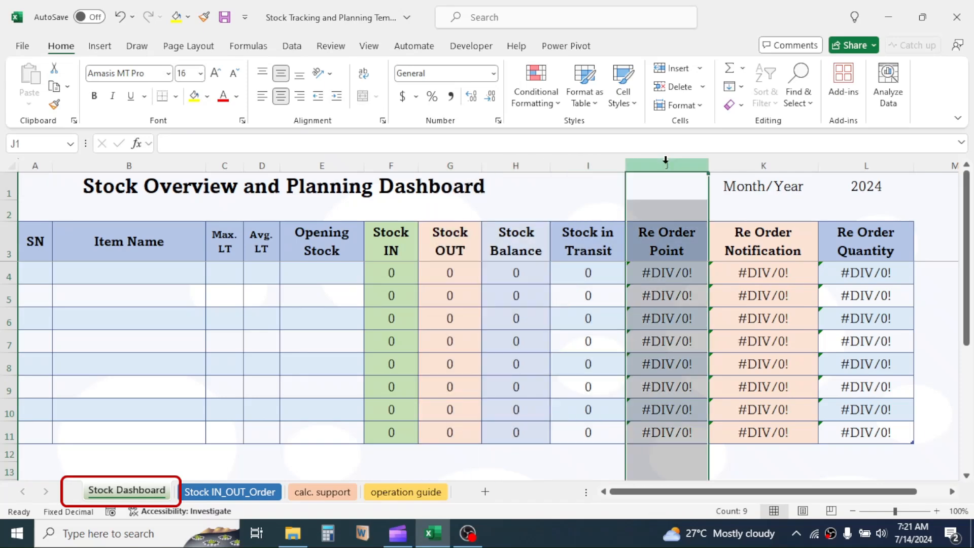
pyautogui.click(755, 165)
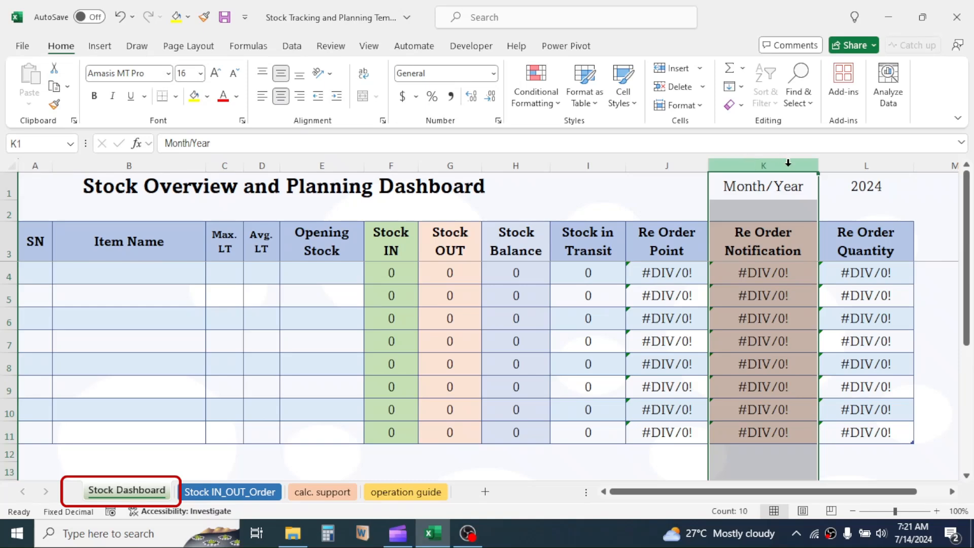
pyautogui.click(865, 164)
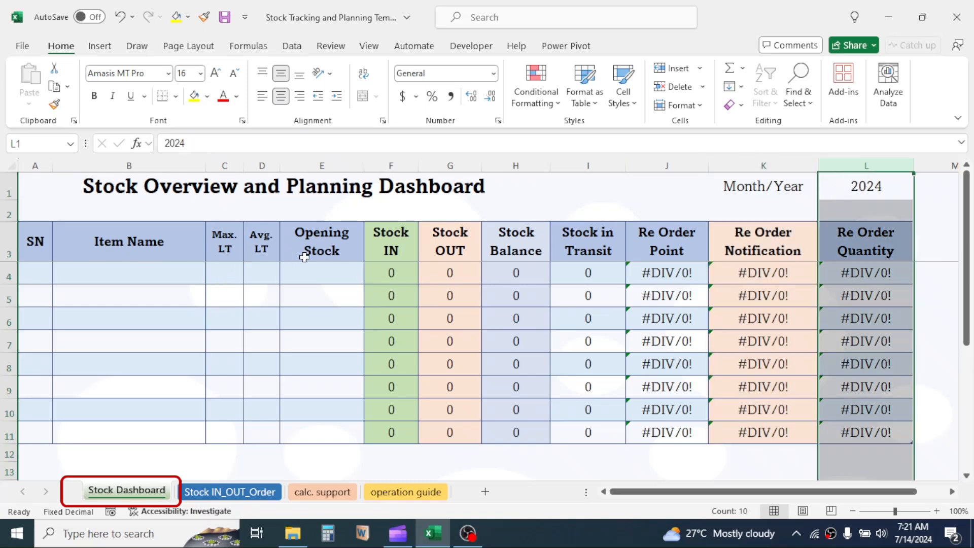
pyautogui.click(388, 226)
pyautogui.moveTo(401, 163); pyautogui.dragTo(837, 209)
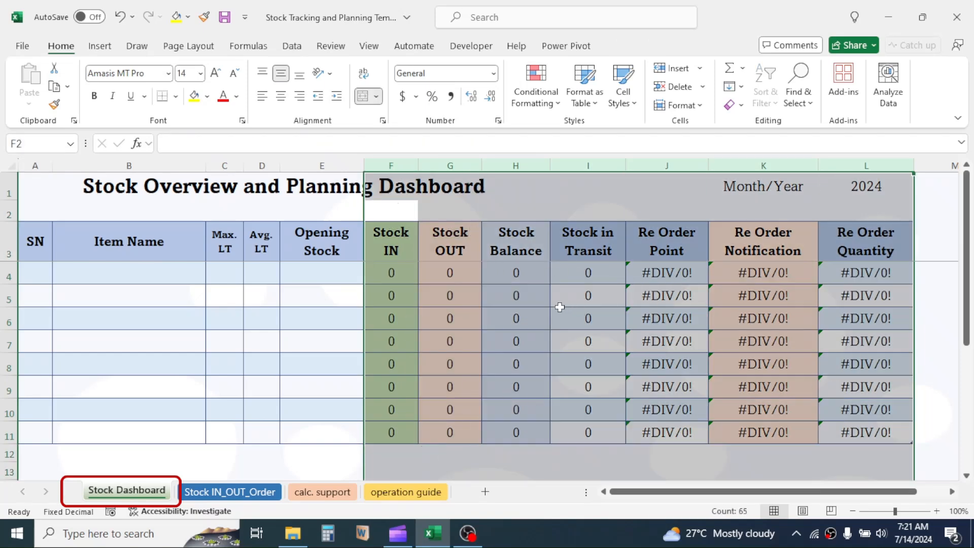
# Inspect the formulas behind the calculated columns of the Stock Dashboard, including Re Order Point, Re Order Notification and Re Order Quantity
pyautogui.click(417, 279)
pyautogui.click(464, 272)
pyautogui.click(561, 270)
pyautogui.click(659, 274)
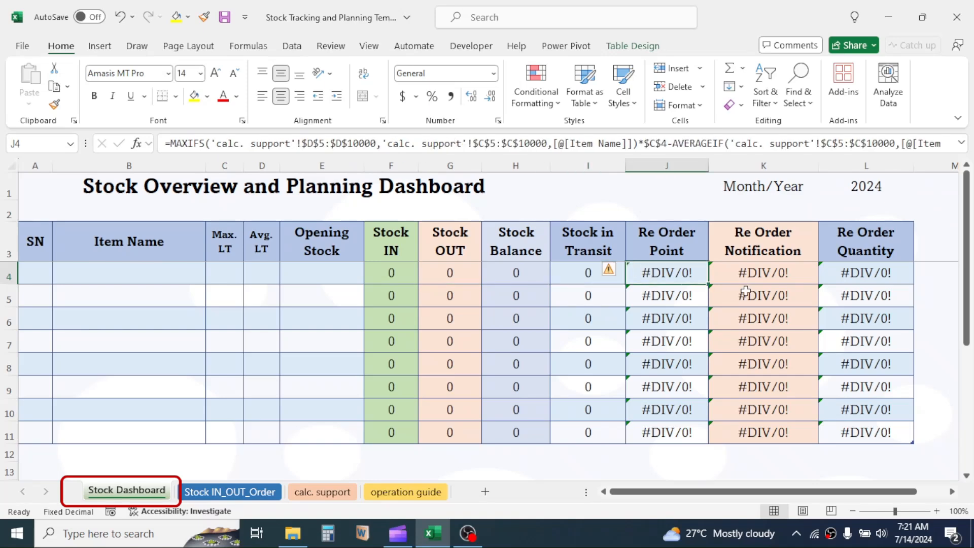
pyautogui.click(745, 291)
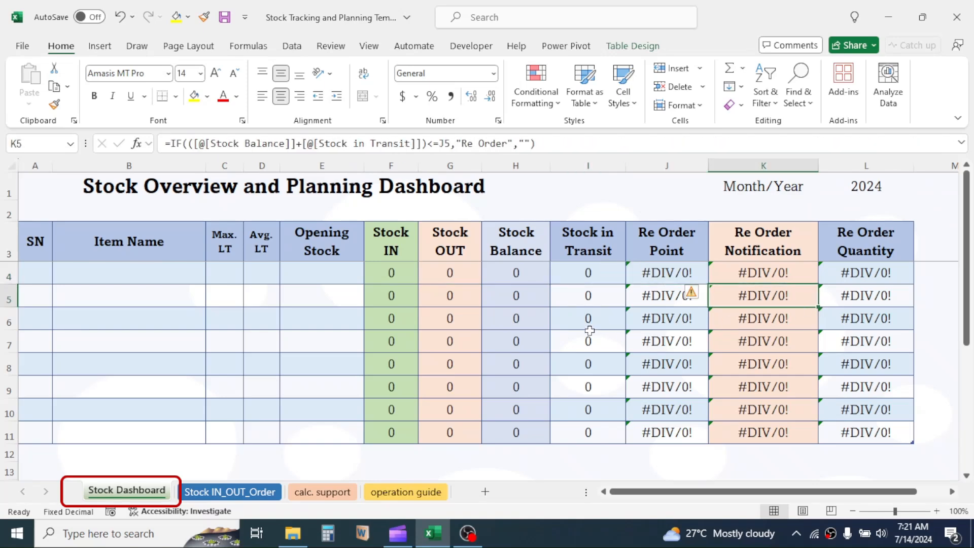
pyautogui.click(869, 276)
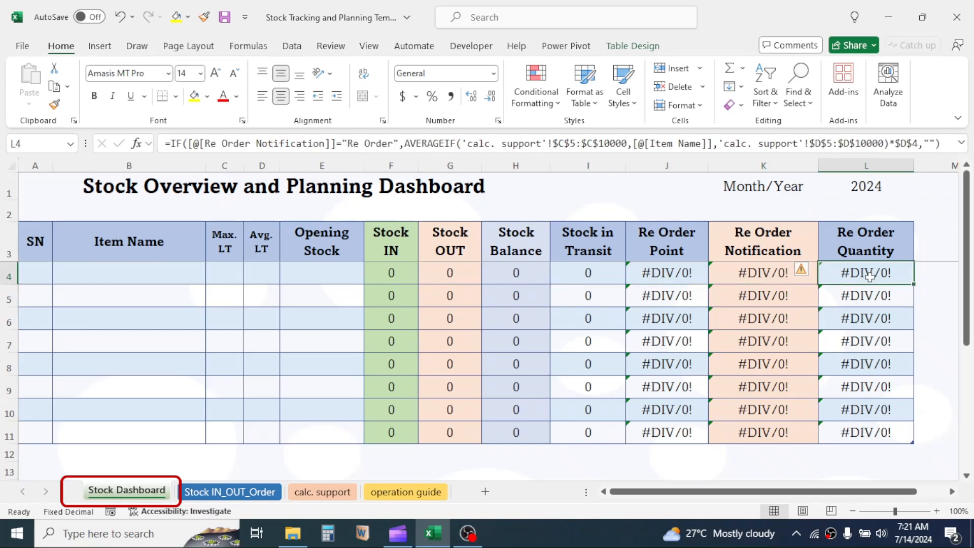
pyautogui.click(652, 193)
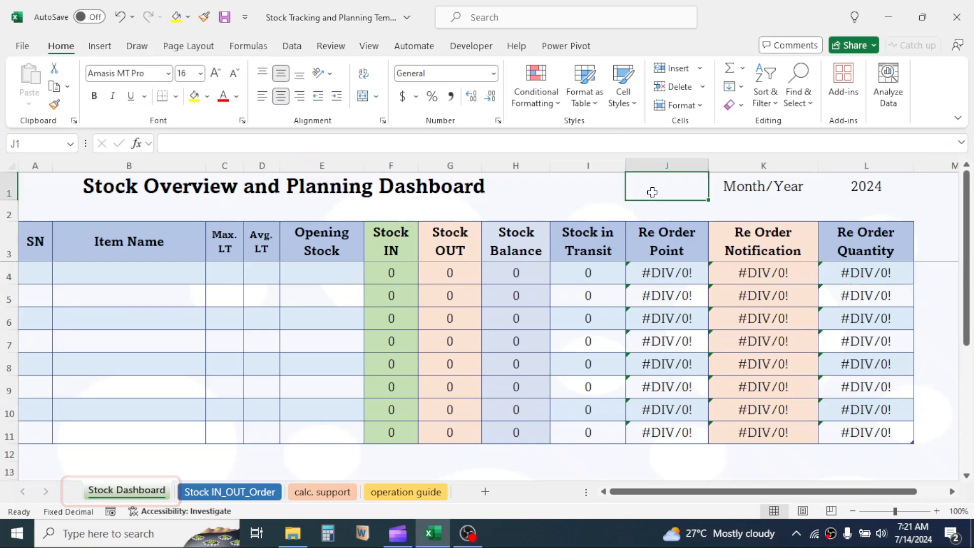
# Review the Stock IN_OUT_Order and calc. support sheets and read the operation guide sheet
pyautogui.click(237, 492)
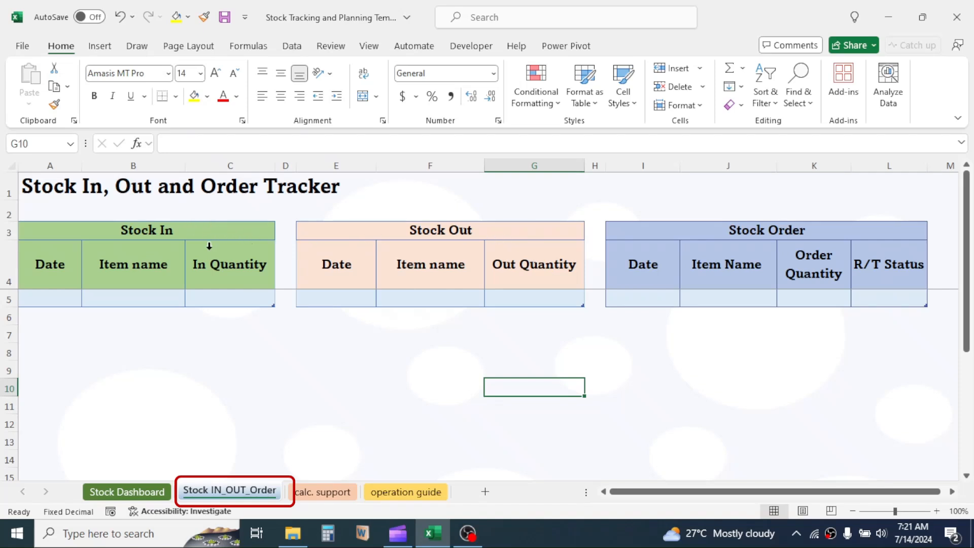
pyautogui.click(169, 299)
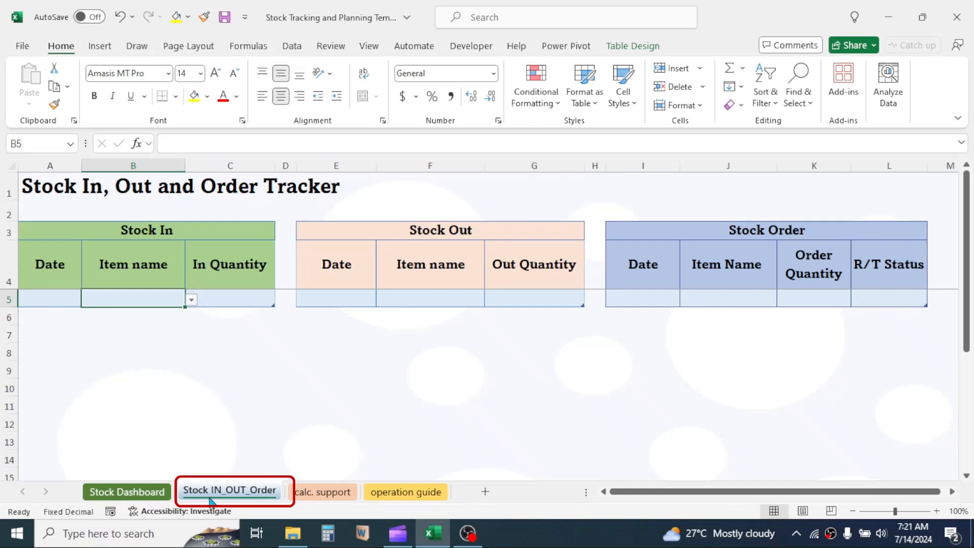
pyautogui.hotkey('ctrl', 'pageup')
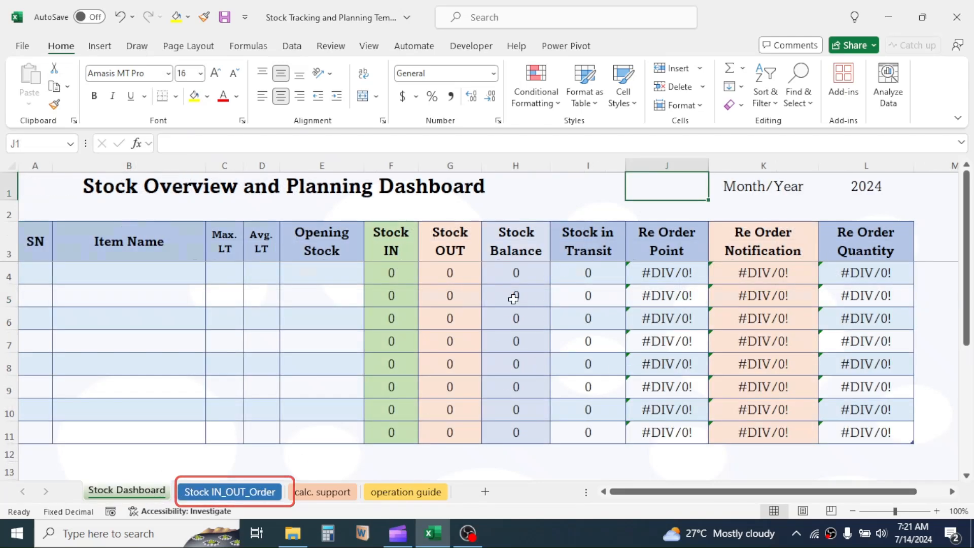
pyautogui.click(249, 491)
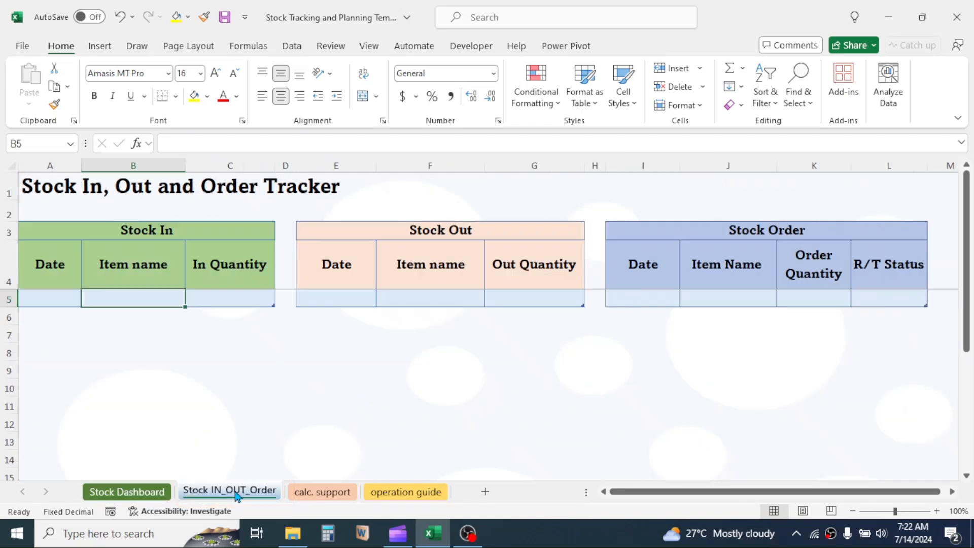
pyautogui.click(322, 492)
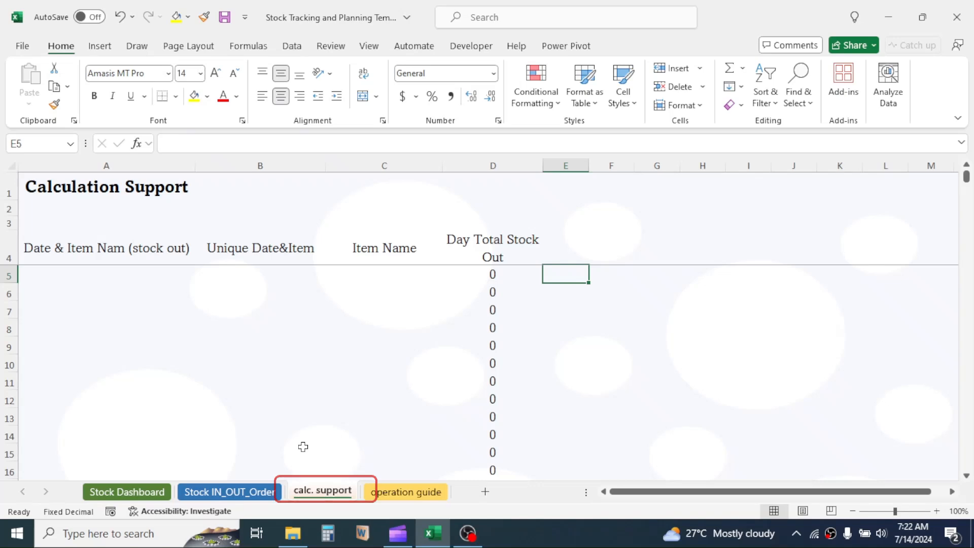
pyautogui.click(403, 490)
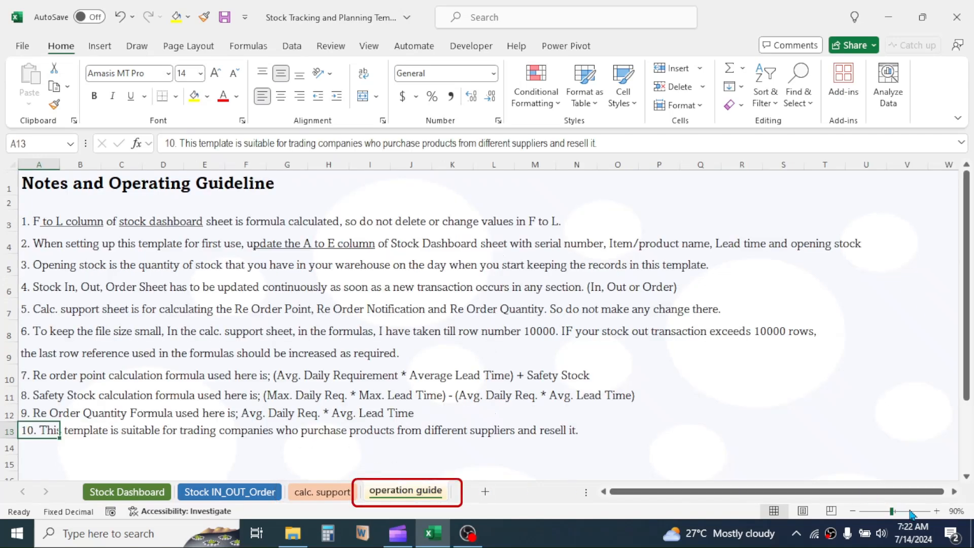
pyautogui.click(937, 511)
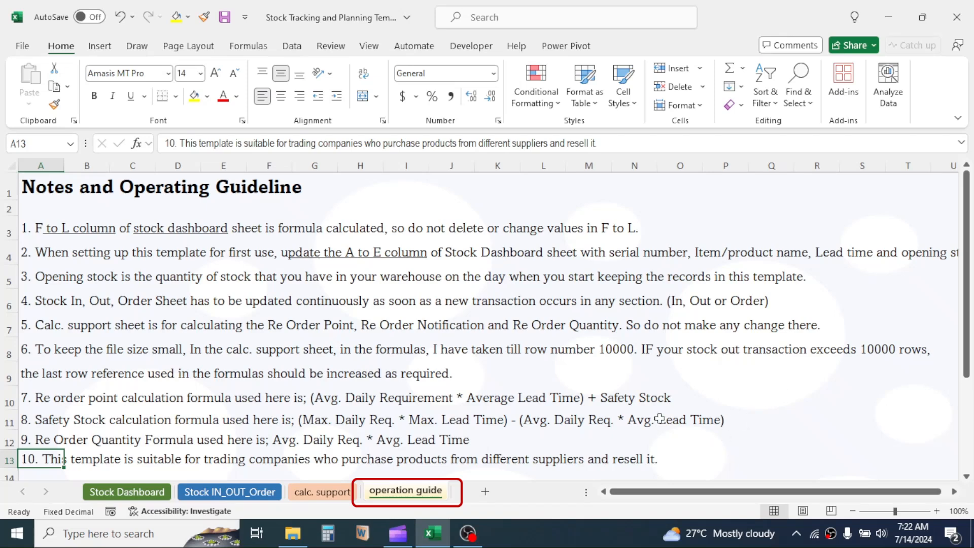
# On the Stock Dashboard, list Keyboard, Mouse and Pendrive 16 GB as the first three items, with serial numbers 1 to 3
pyautogui.click(131, 492)
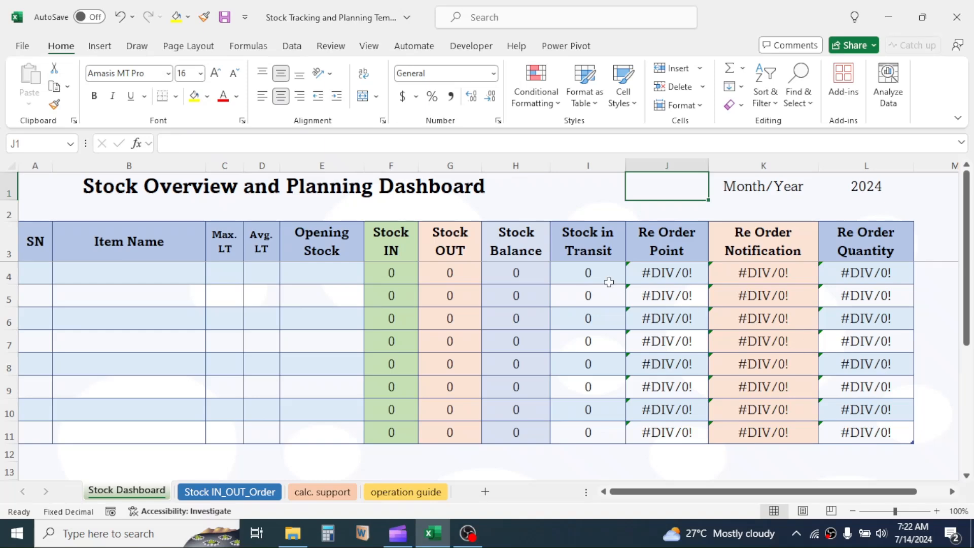
pyautogui.click(153, 271)
pyautogui.moveTo(153, 272); pyautogui.dragTo(316, 439)
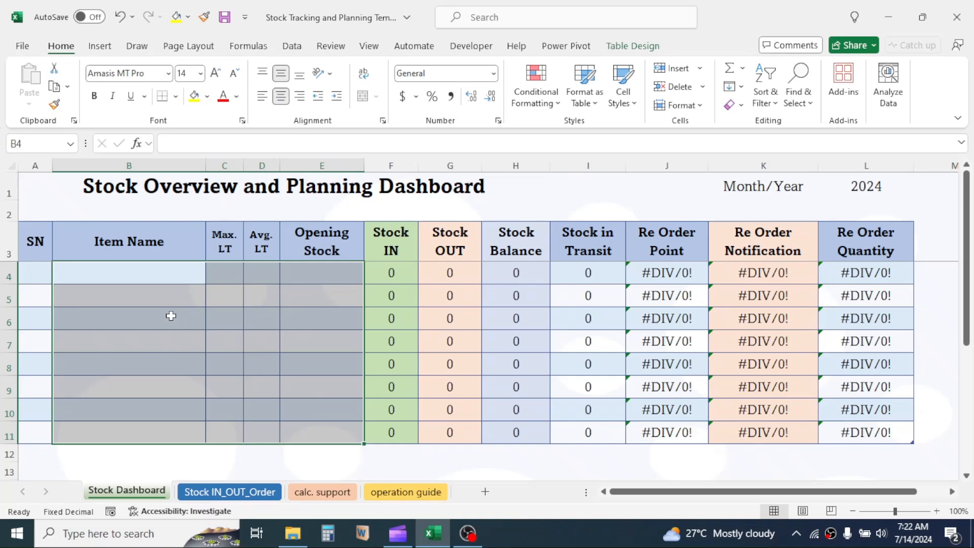
pyautogui.click(142, 270)
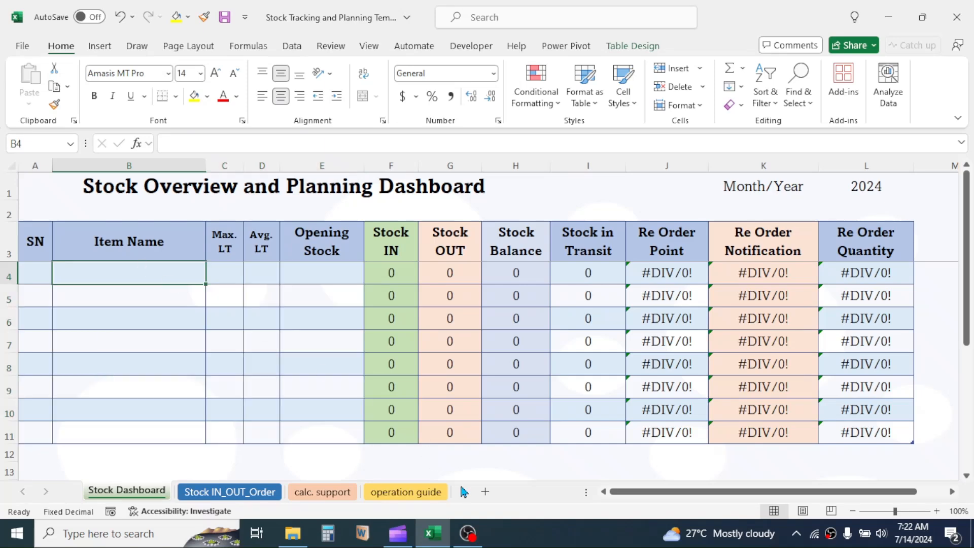
pyautogui.write('Keyboard')
pyautogui.press('Return')
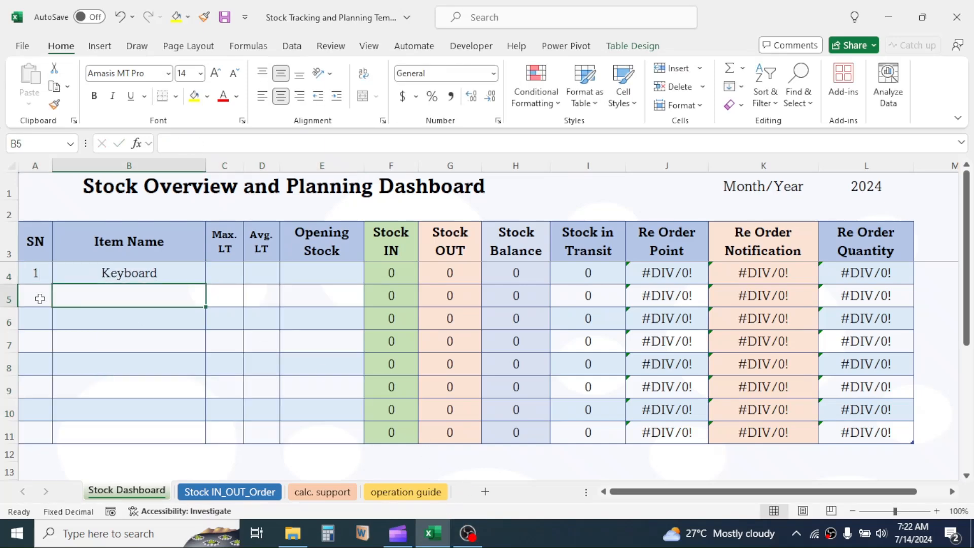
pyautogui.write('Mouse')
pyautogui.press('Return')
pyautogui.write('Pendri')
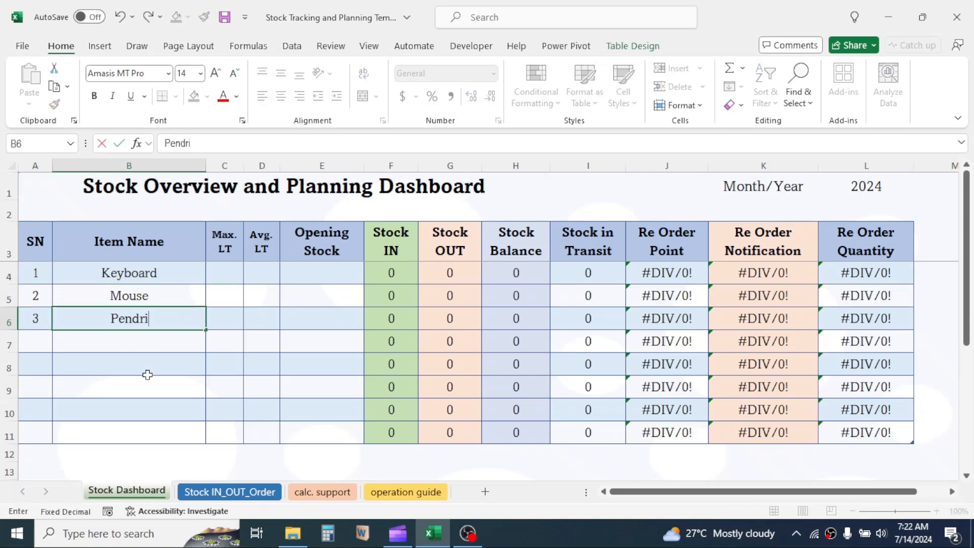
pyautogui.write('ve 16 GB')
pyautogui.press('Return')
# Add SSD Drive 256 GB and BT Speaker to the item list as serial numbers 4 and 5
pyautogui.write('SSD Driv')
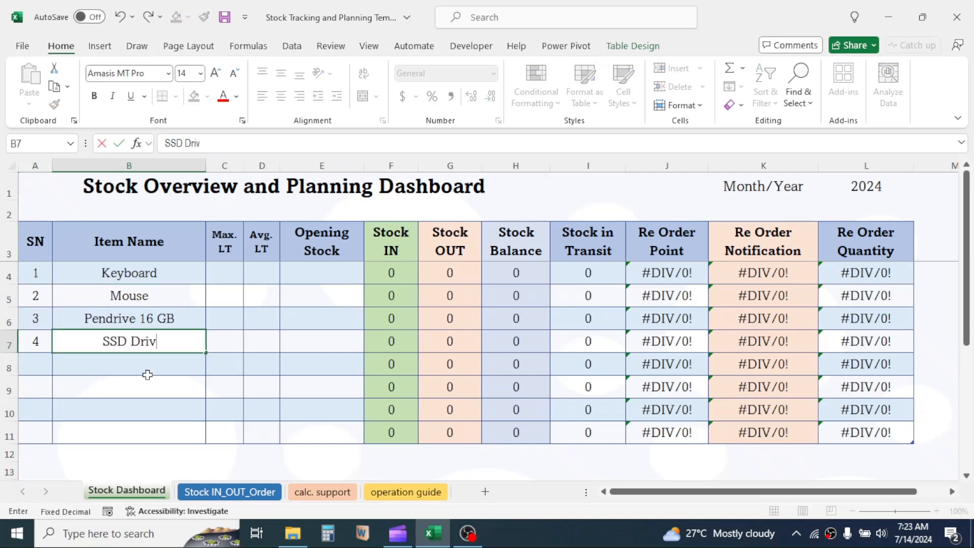
pyautogui.write('e 256 GB')
pyautogui.press('Return')
pyautogui.write('BT Speaker')
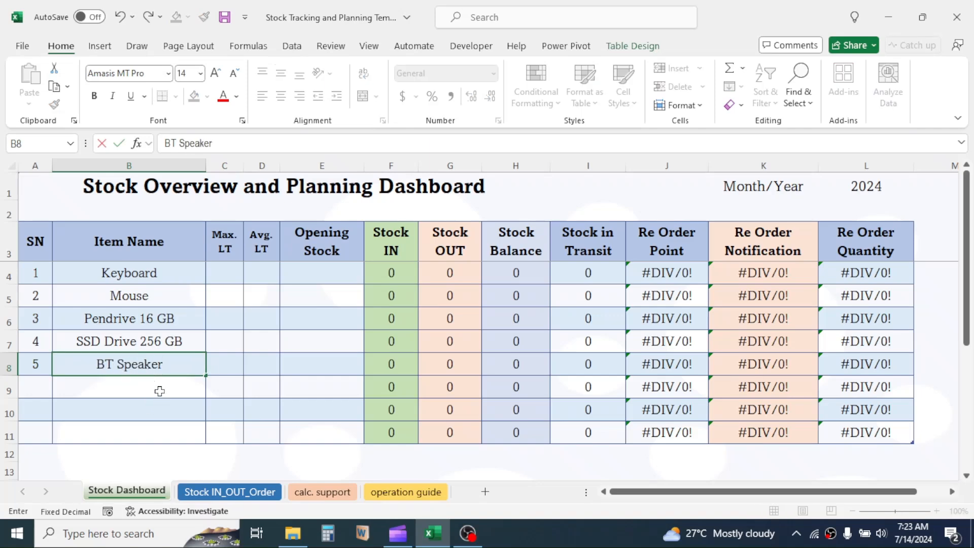
pyautogui.press('Return')
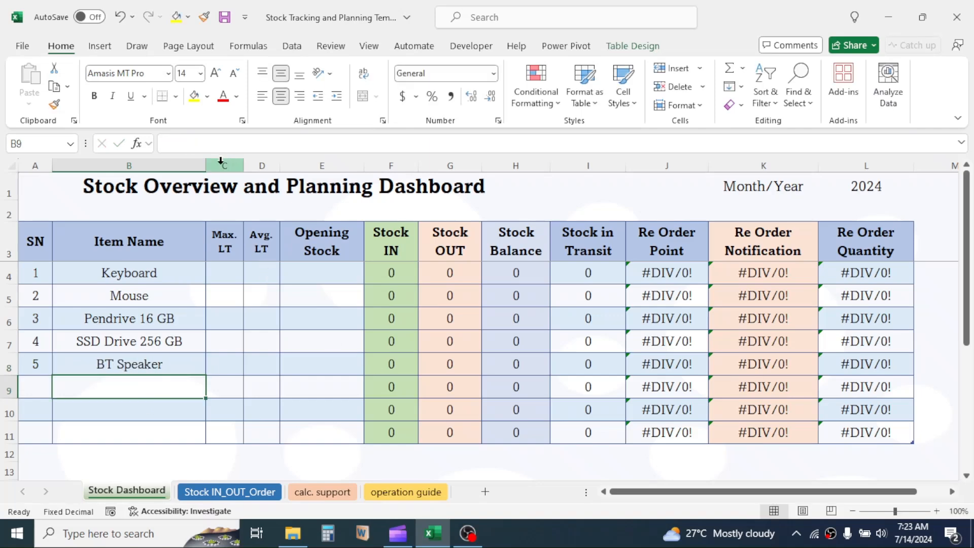
# Enter the maximum and average lead times for Keyboard as 7 and 4, and for Mouse as 12 and 7
pyautogui.moveTo(223, 163); pyautogui.dragTo(251, 159)
pyautogui.click(231, 268)
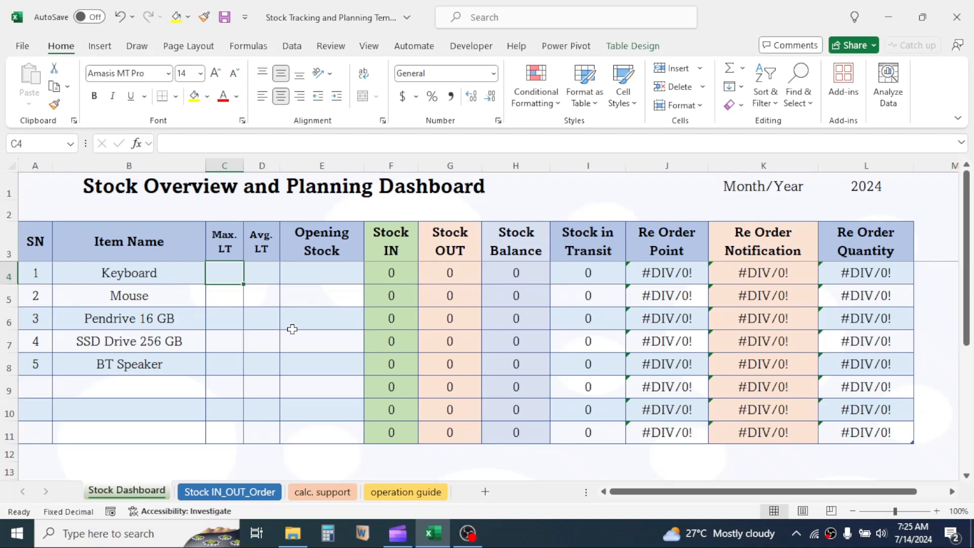
pyautogui.write('7')
pyautogui.press('Tab')
pyautogui.write('4')
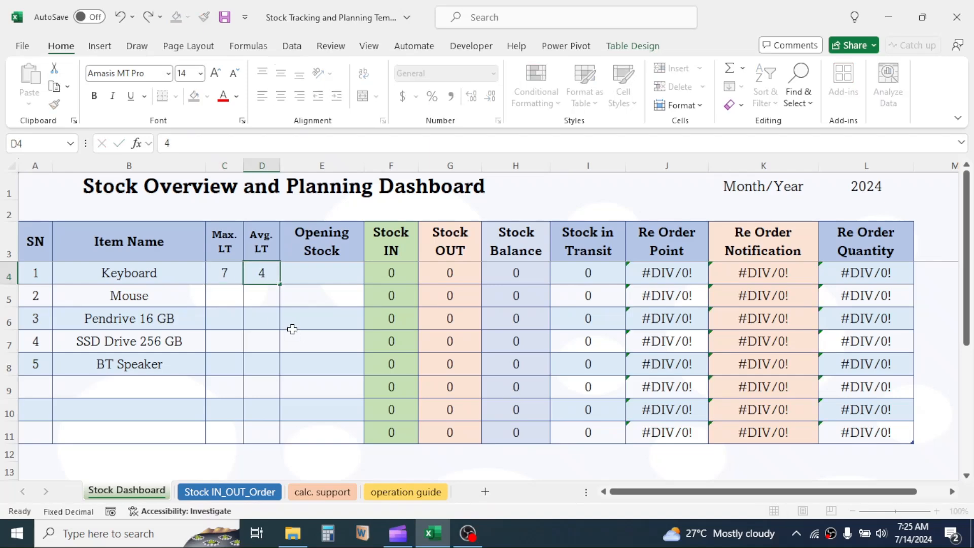
pyautogui.press('Return')
pyautogui.write('12')
pyautogui.press('Tab')
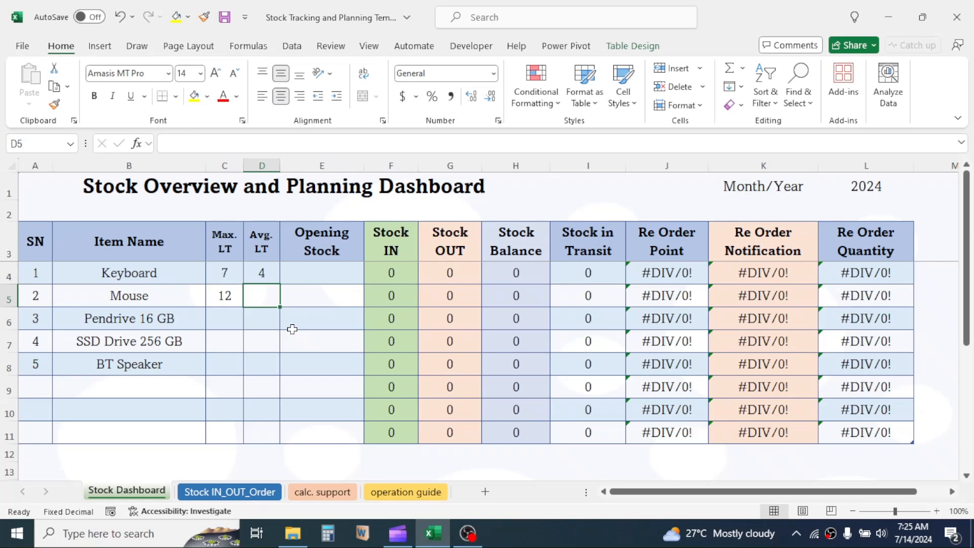
pyautogui.write('7')
pyautogui.press('Return')
# Enter maximum and average lead times of 5 and 3 for Pendrive 16 GB, 7 and 4 for SSD Drive 256 GB, 4 and 2 for BT Speaker
pyautogui.write('5')
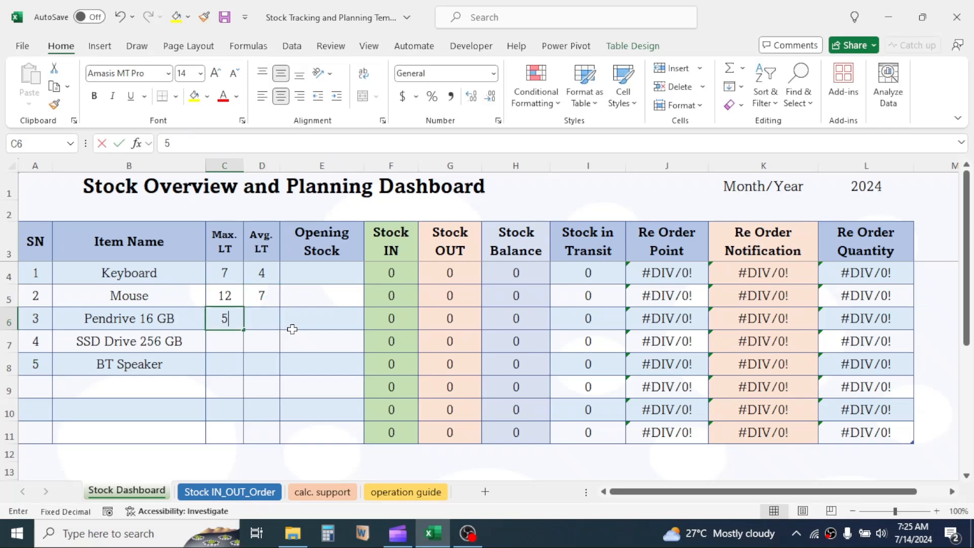
pyautogui.press('Tab')
pyautogui.write('3')
pyautogui.press('Return')
pyautogui.write('7')
pyautogui.press('Tab')
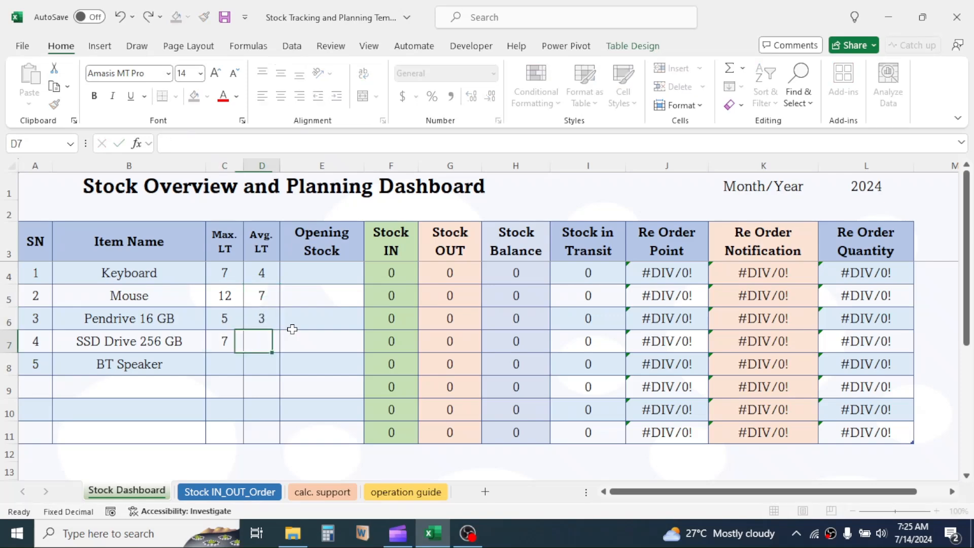
pyautogui.write('4')
pyautogui.press('Return')
pyautogui.write('4')
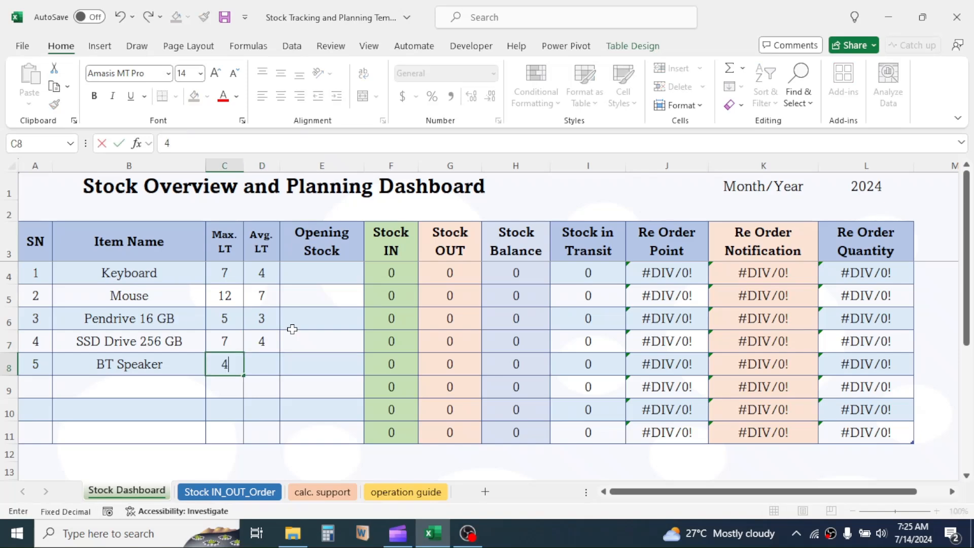
pyautogui.press('Tab')
pyautogui.write('2')
pyautogui.press('Tab')
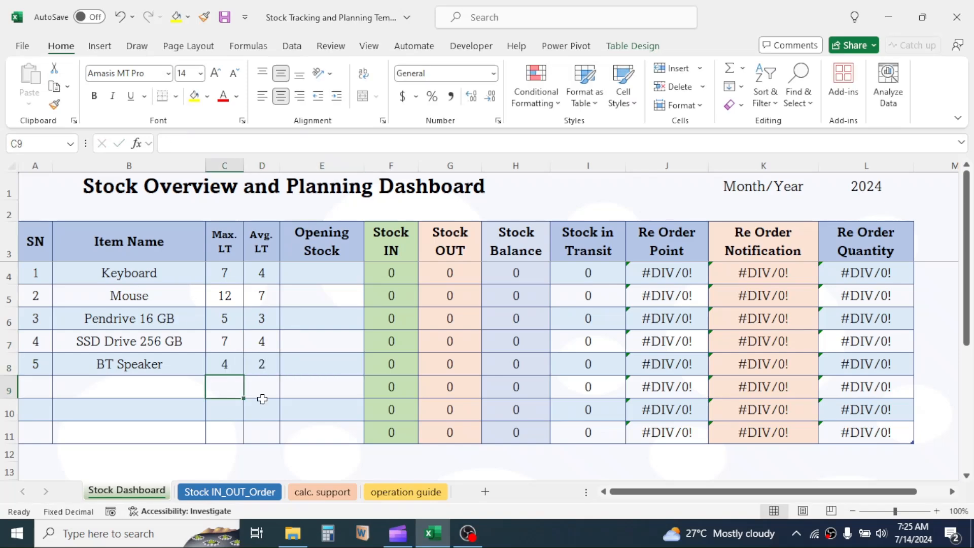
# Enter the opening stock for Keyboard as 35 and for Mouse as 66
pyautogui.click(336, 164)
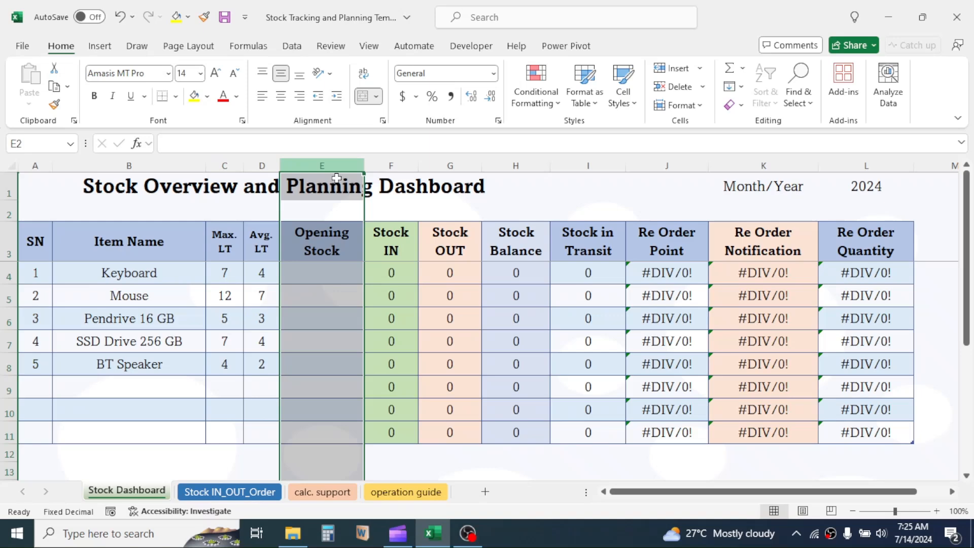
pyautogui.click(323, 272)
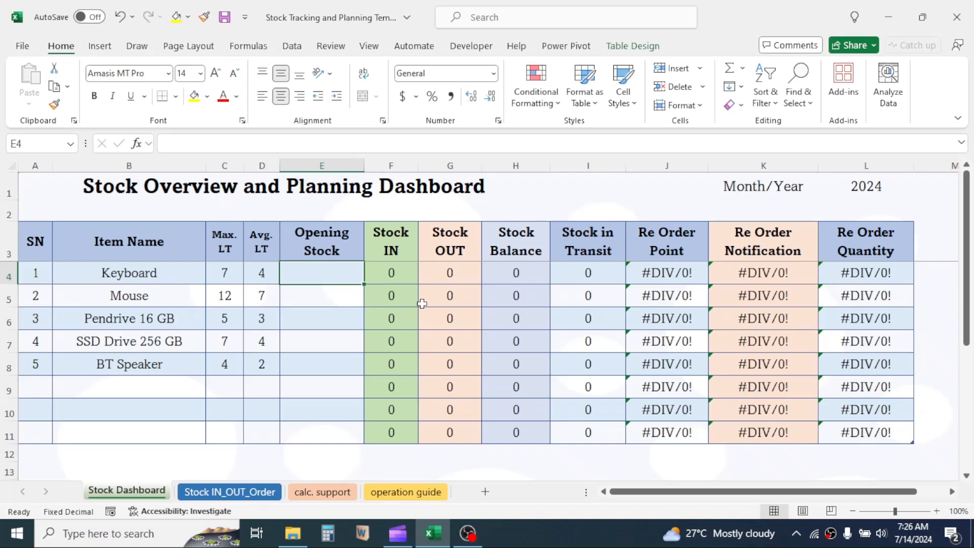
pyautogui.write('35')
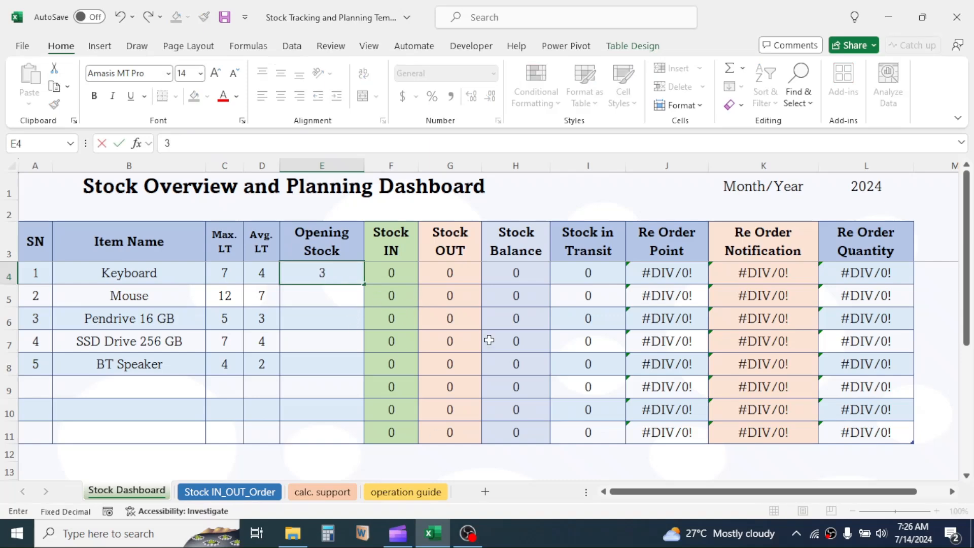
pyautogui.press('Return')
pyautogui.write('66')
pyautogui.press('Return')
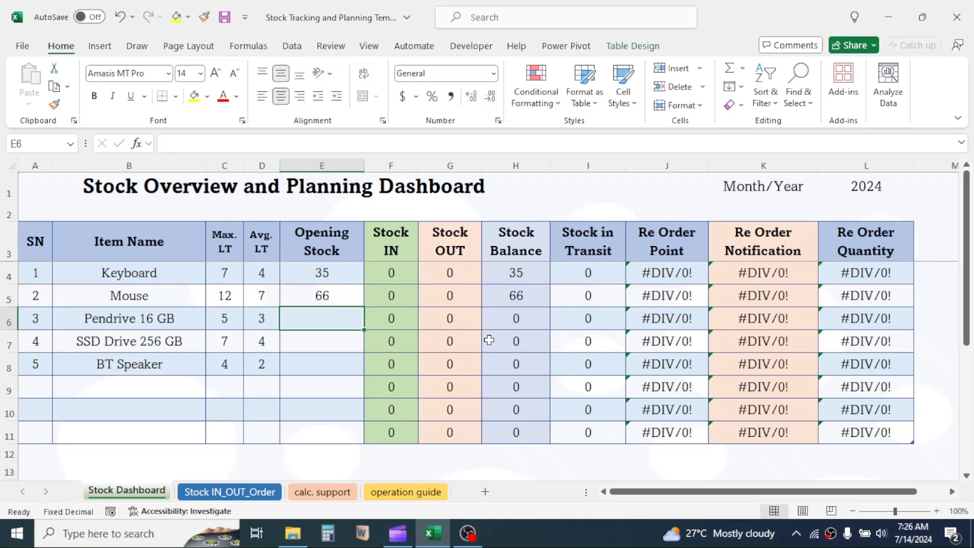
# Enter opening stock of 28 for Pendrive 16 GB, 54 for SSD Drive 256 GB and 17 for BT Speaker
pyautogui.write('28')
pyautogui.press('Return')
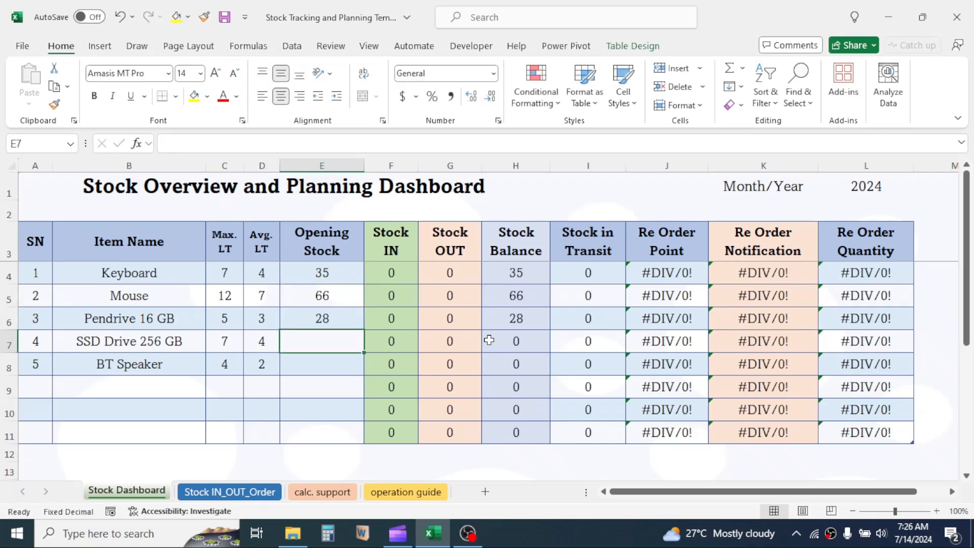
pyautogui.write('54')
pyautogui.press('Return')
pyautogui.write('17')
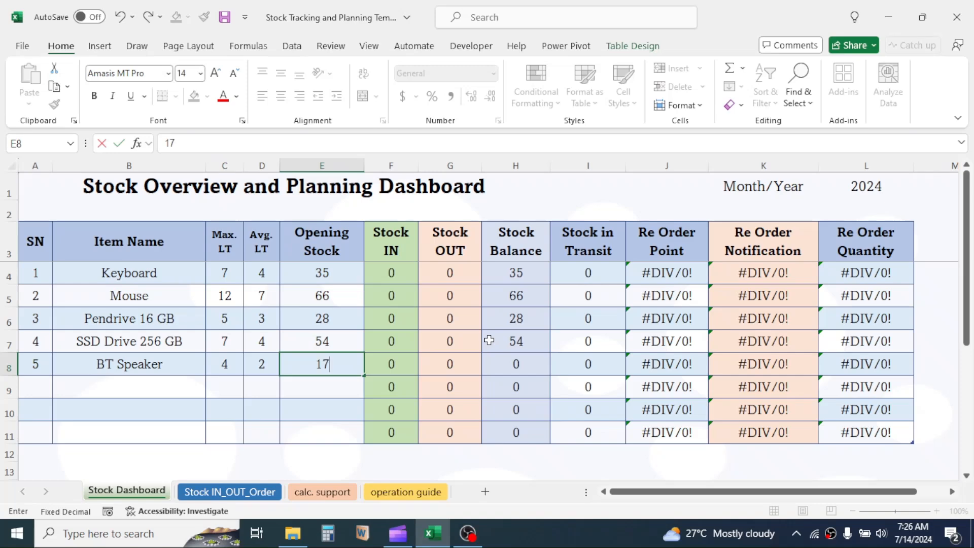
pyautogui.press('Return')
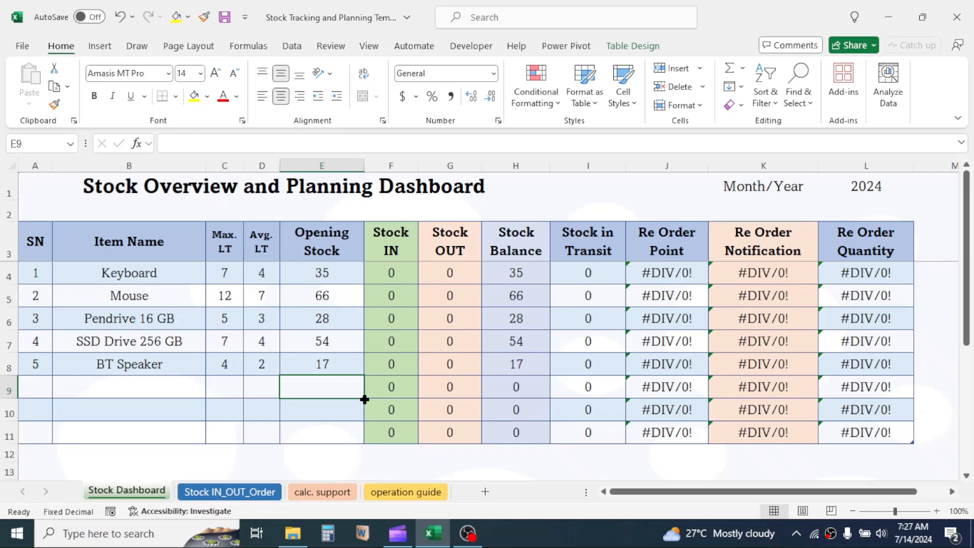
pyautogui.click(148, 387)
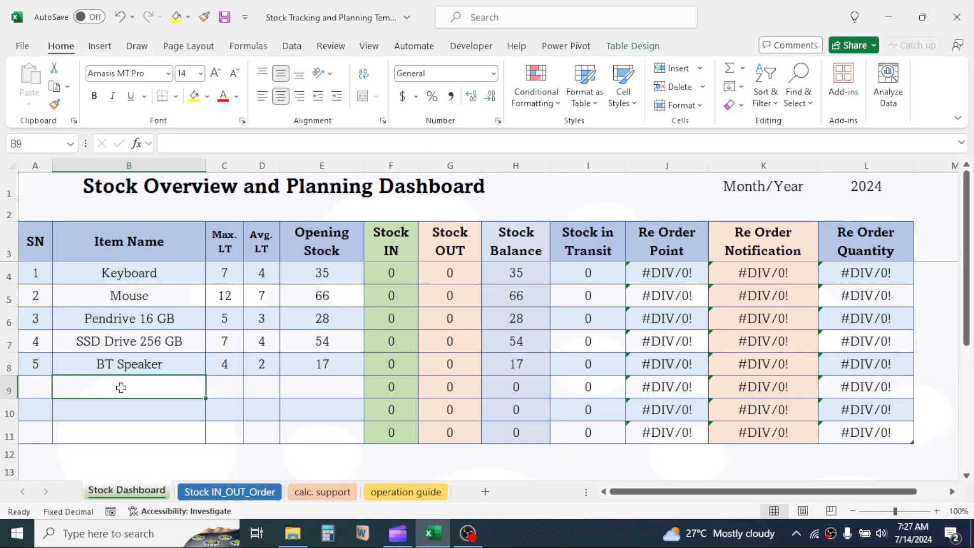
pyautogui.click(116, 404)
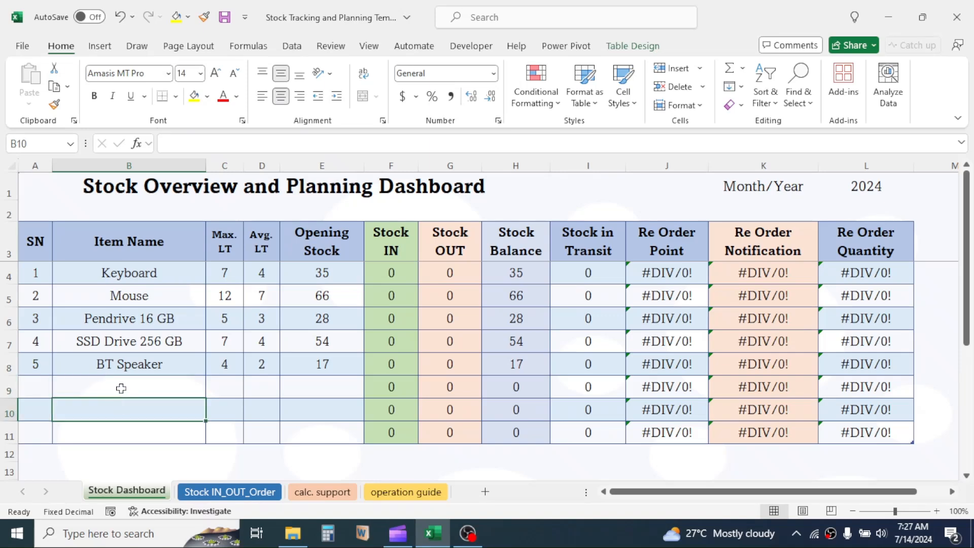
pyautogui.click(120, 387)
pyautogui.click(119, 406)
pyautogui.click(118, 429)
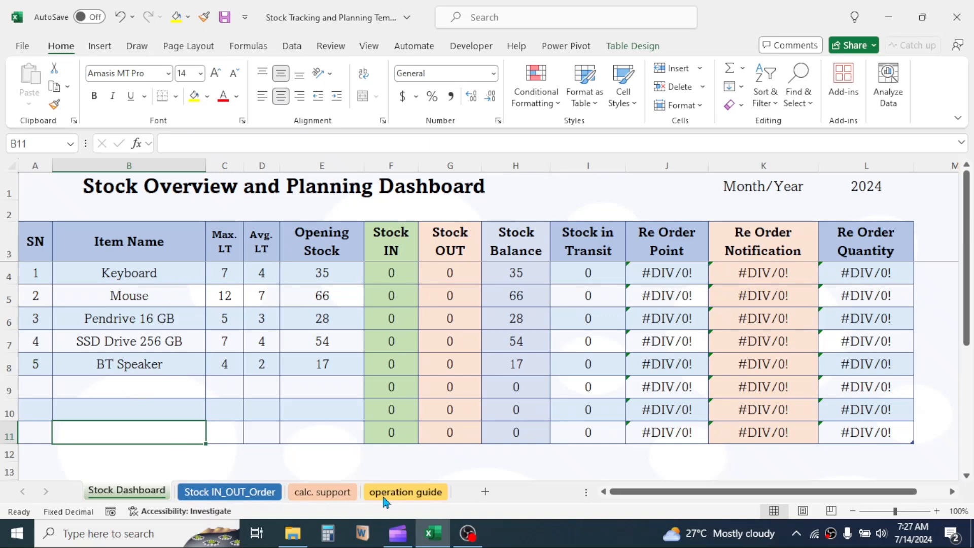
# On the Stock IN_OUT_Order sheet, record a Stock Out entry dated 7/10/2024 for Keyboard with an out quantity of 3
pyautogui.click(217, 493)
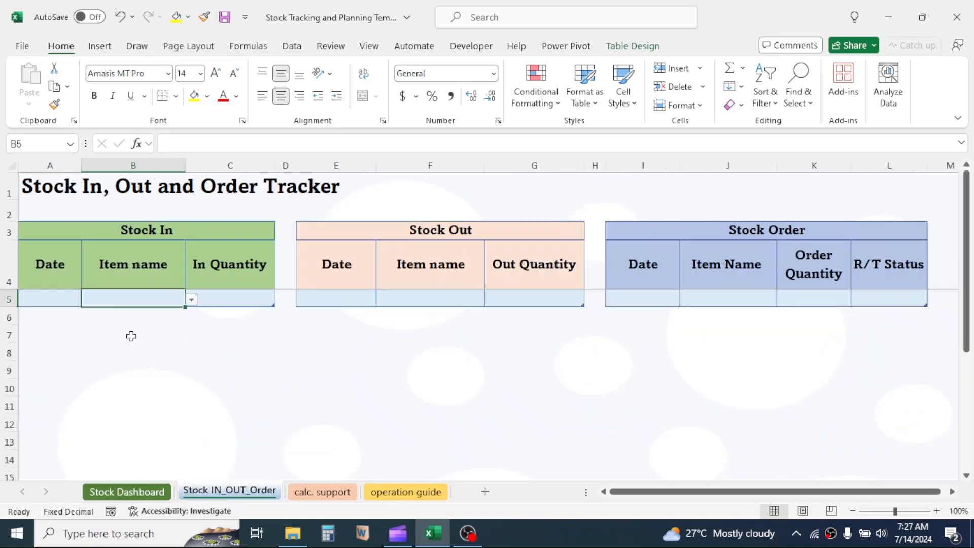
pyautogui.click(390, 368)
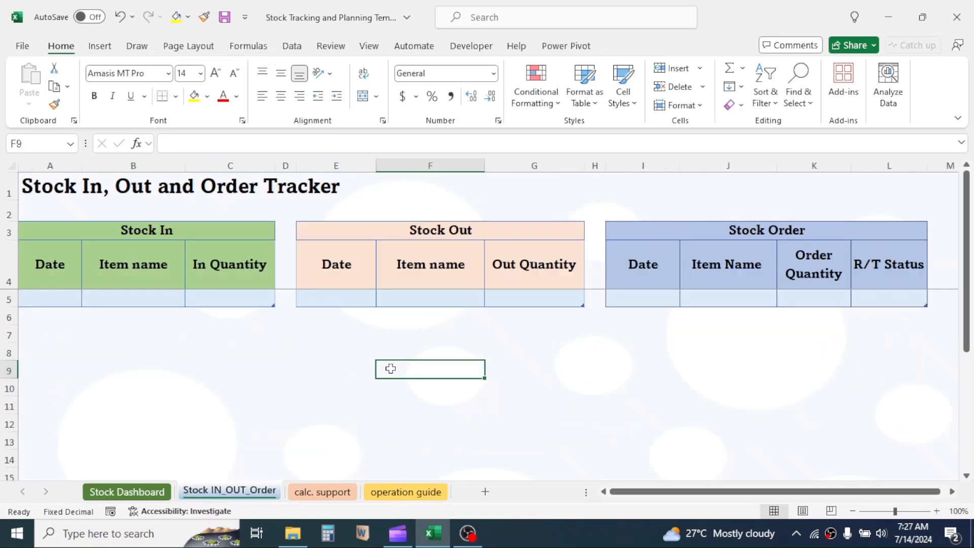
pyautogui.click(360, 303)
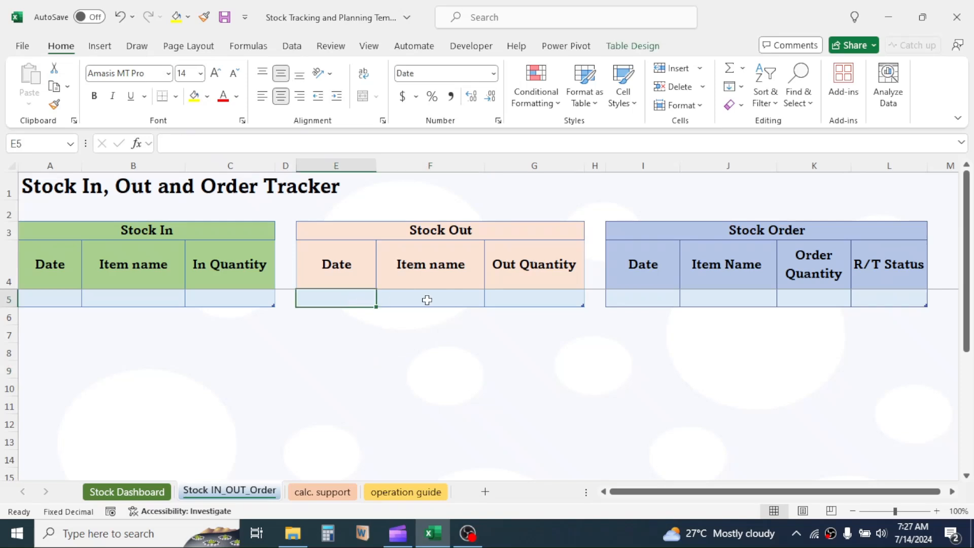
pyautogui.write('7/')
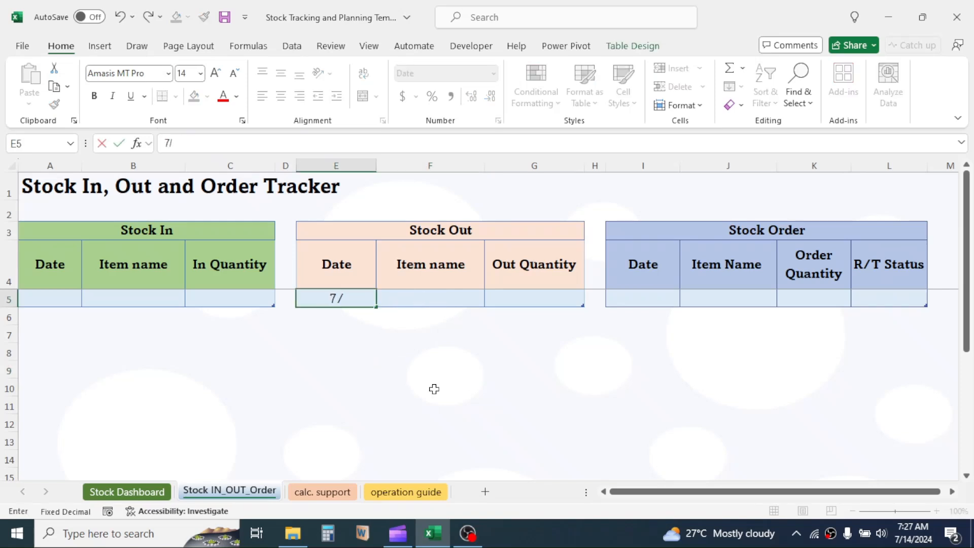
pyautogui.write('10/2024')
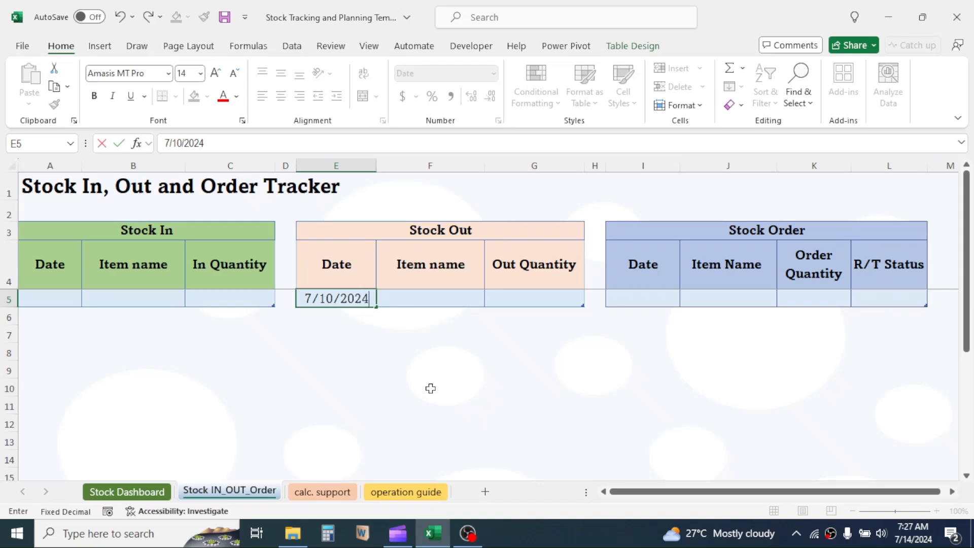
pyautogui.click(451, 297)
pyautogui.click(490, 301)
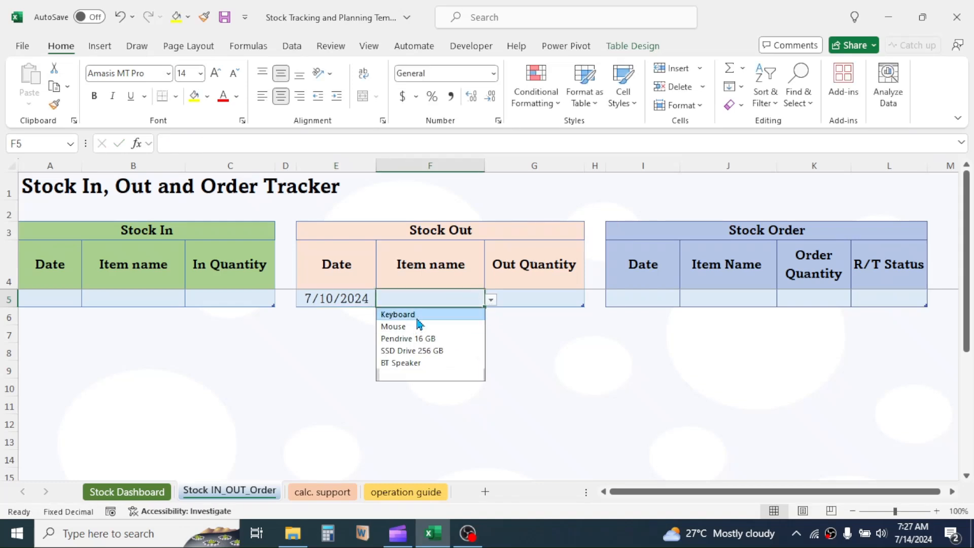
pyautogui.click(406, 313)
pyautogui.click(540, 299)
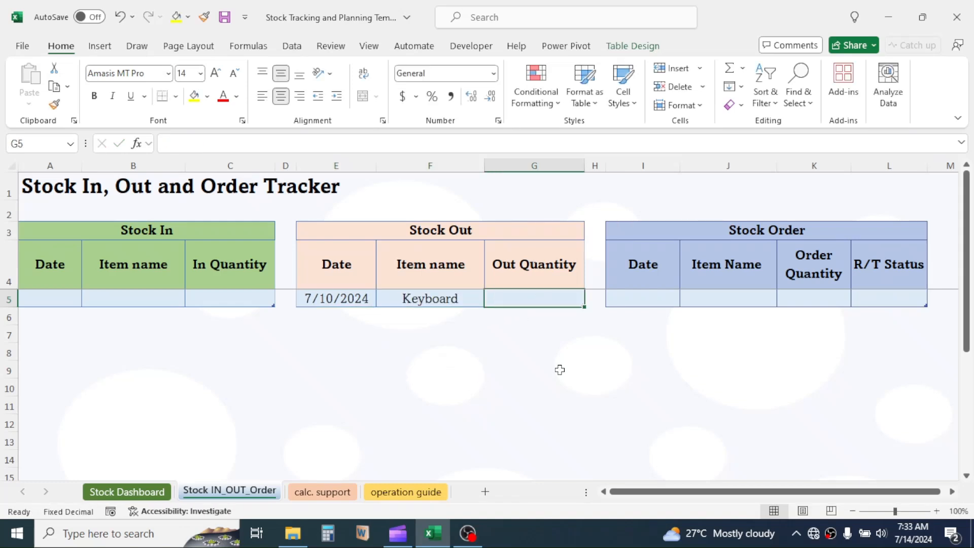
pyautogui.write('3')
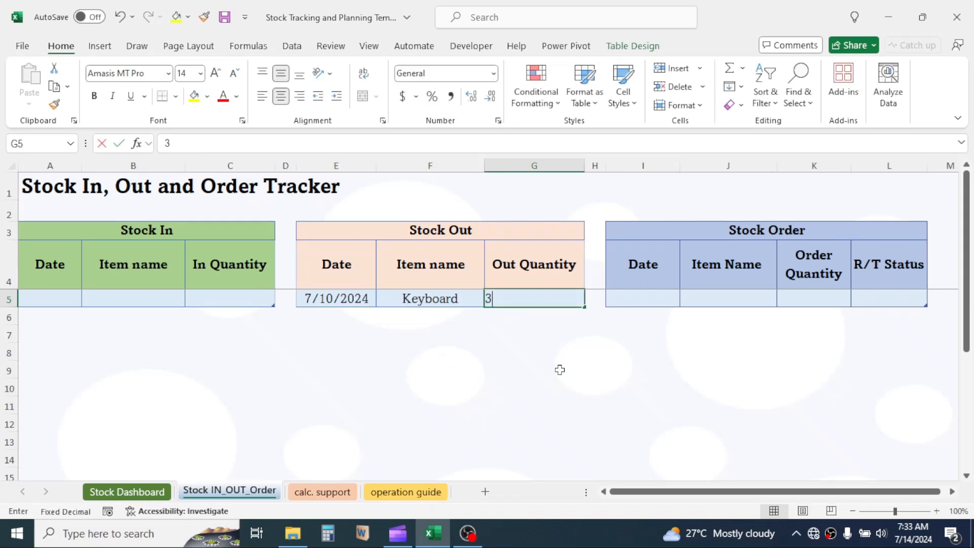
pyautogui.press('Return')
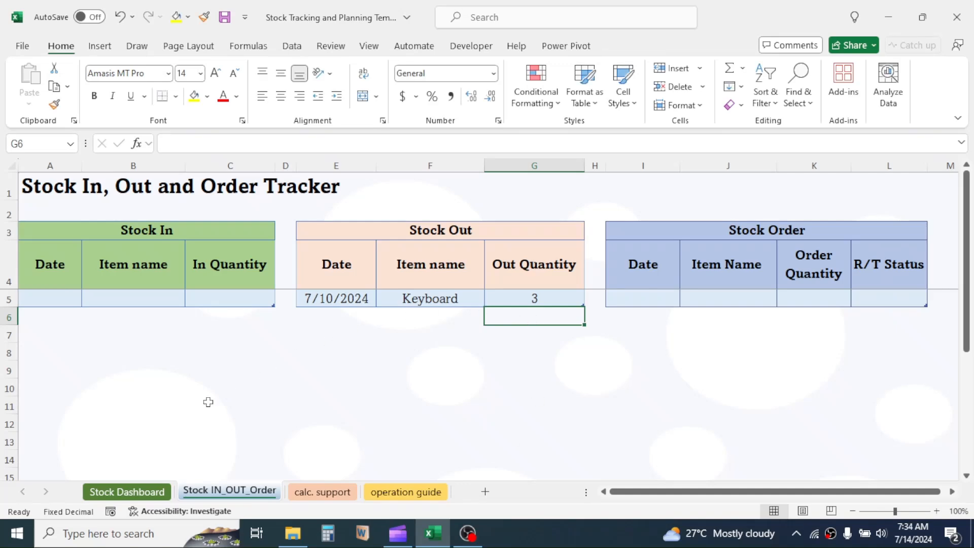
# Check Keyboard's Stock OUT, Stock Balance and Re Order Point on the Stock Dashboard
pyautogui.click(127, 491)
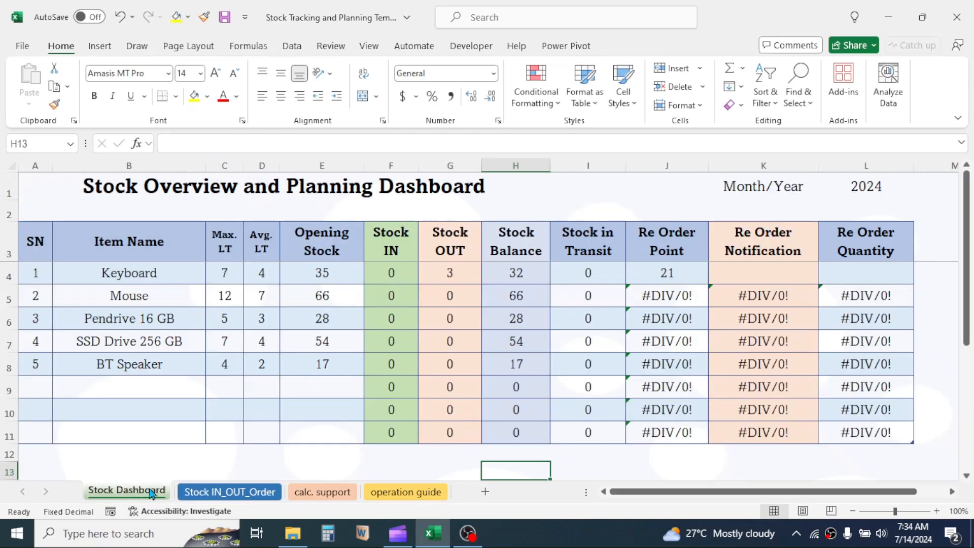
pyautogui.click(458, 274)
pyautogui.click(523, 276)
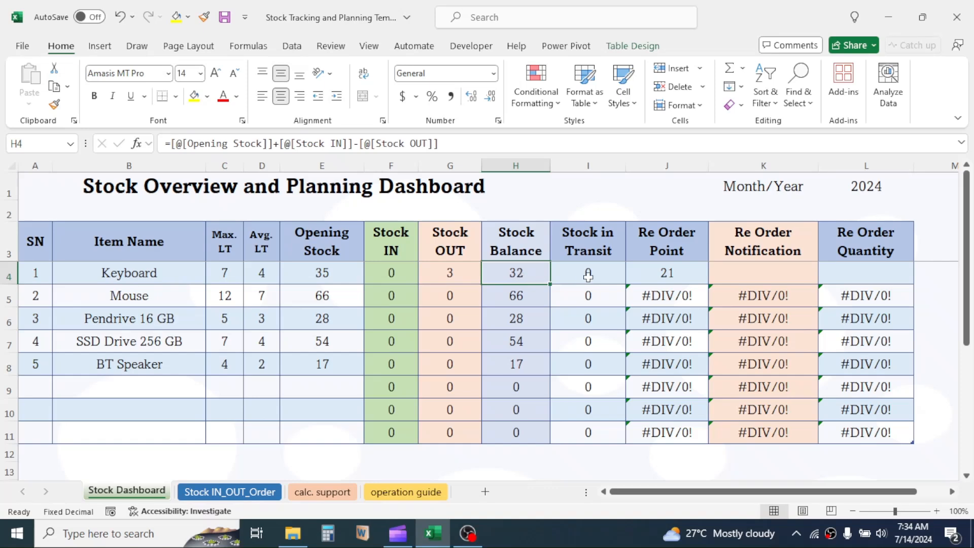
pyautogui.click(654, 274)
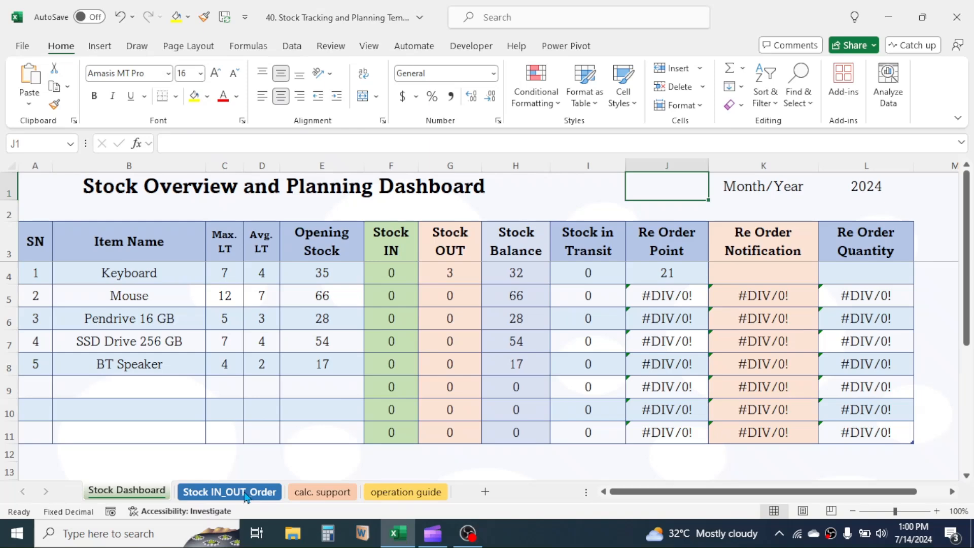
# Add a second Stock Out entry on the Stock IN_OUT_Order sheet, dated 7/10/2024, for Keyboard with an out quantity of 2
pyautogui.click(246, 493)
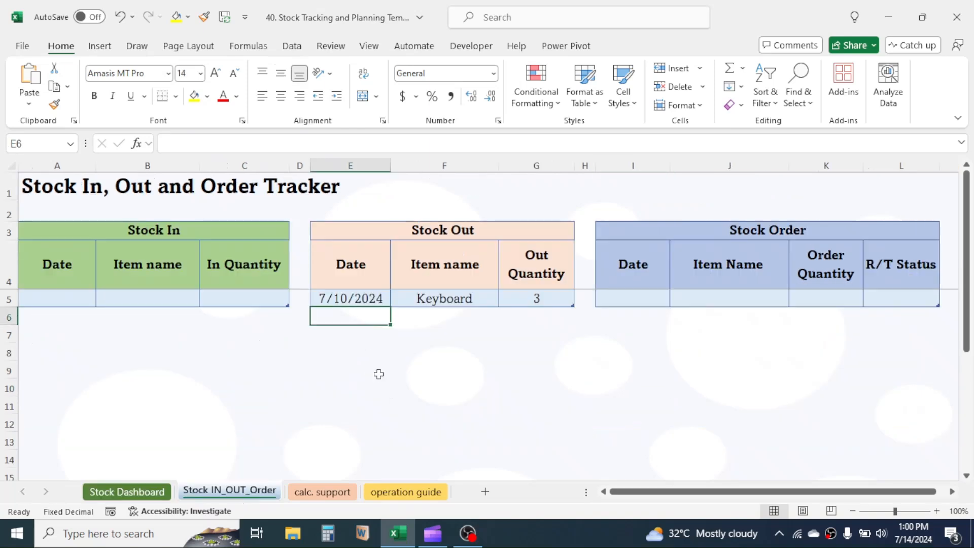
pyautogui.write('7/10/2024')
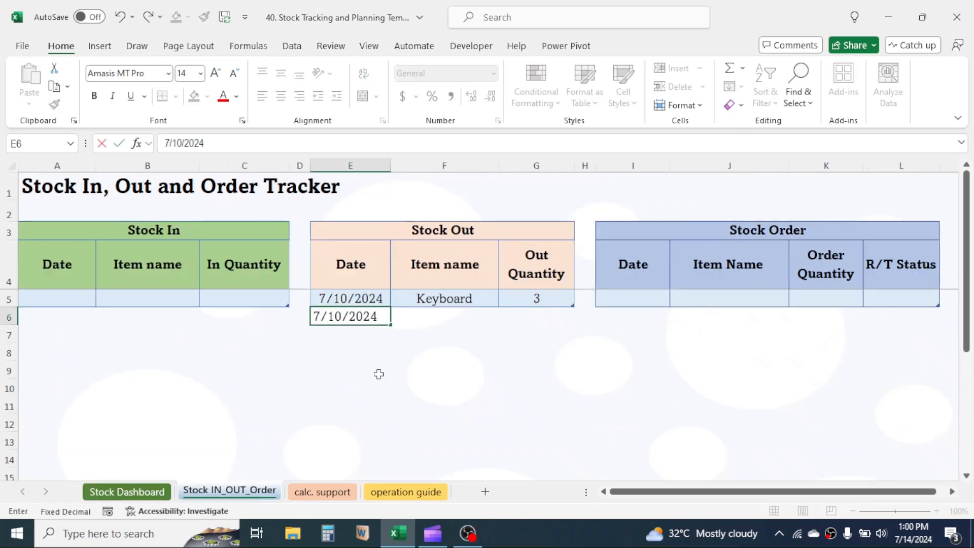
pyautogui.press('Tab')
pyautogui.click(505, 318)
pyautogui.click(470, 330)
pyautogui.click(530, 323)
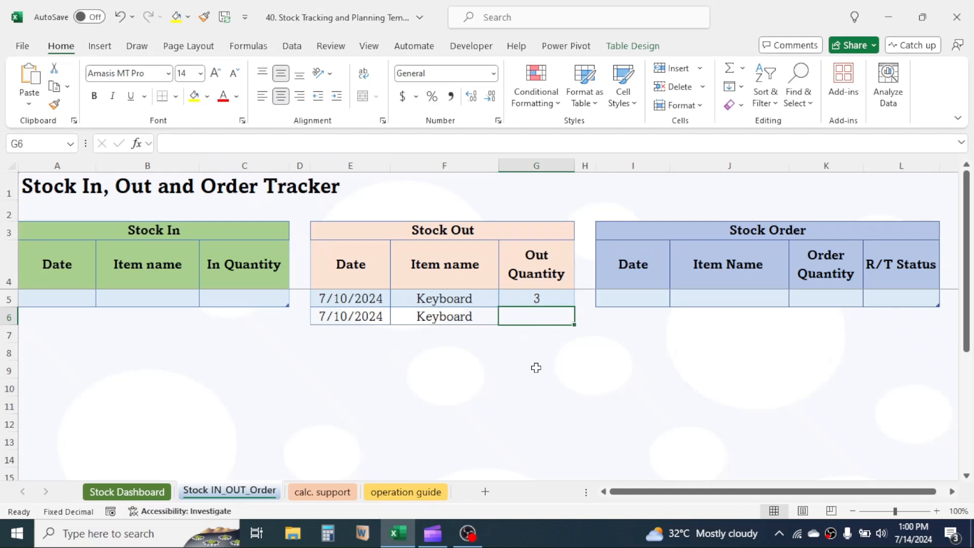
pyautogui.write('2')
pyautogui.press('Return')
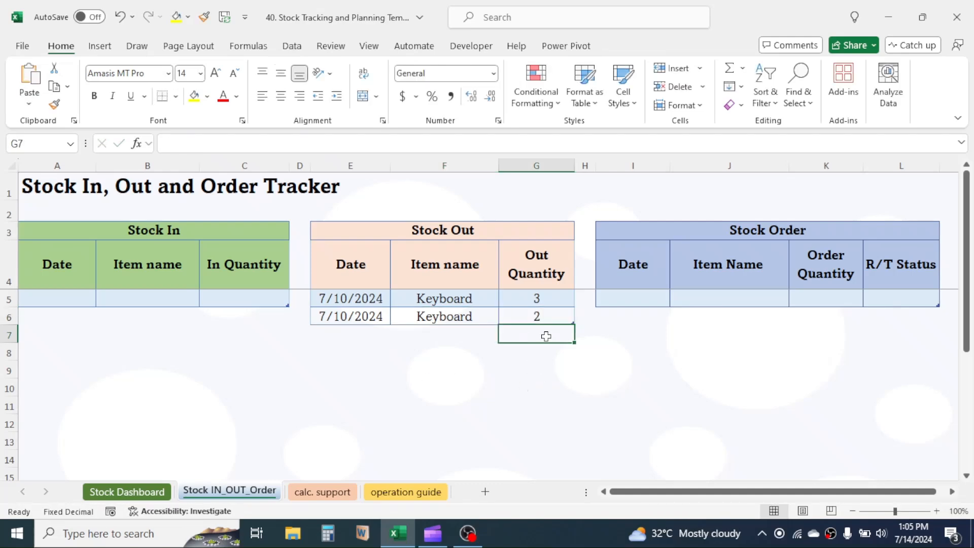
# Examine Keyboard's Re Order Notification on the Stock Dashboard against its Stock Balance, Re Order Point and Re Order Quantity
pyautogui.click(127, 492)
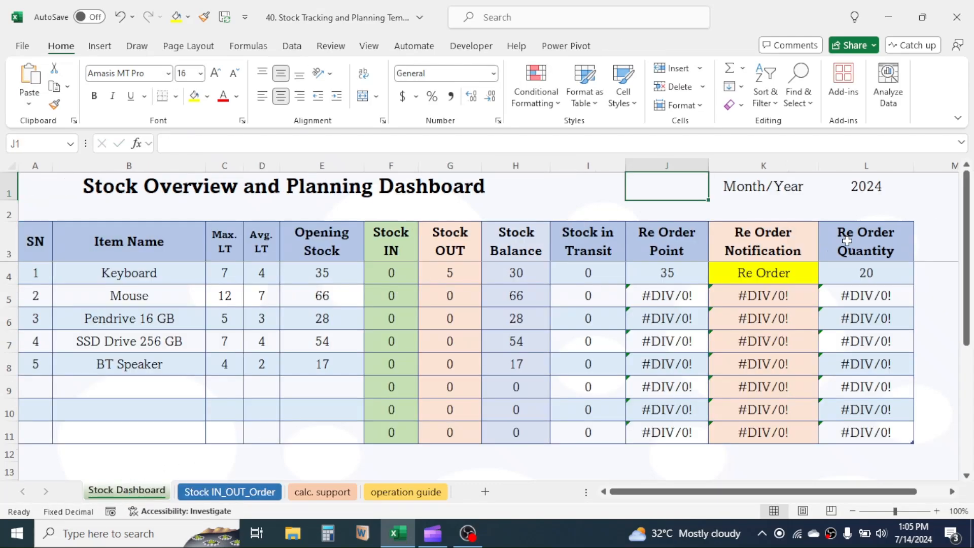
pyautogui.click(761, 271)
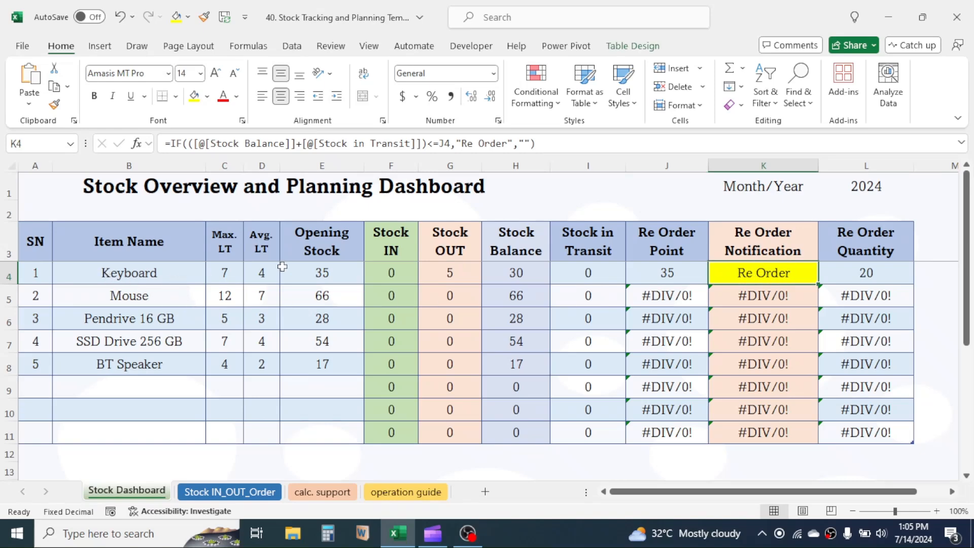
pyautogui.click(525, 273)
pyautogui.click(666, 275)
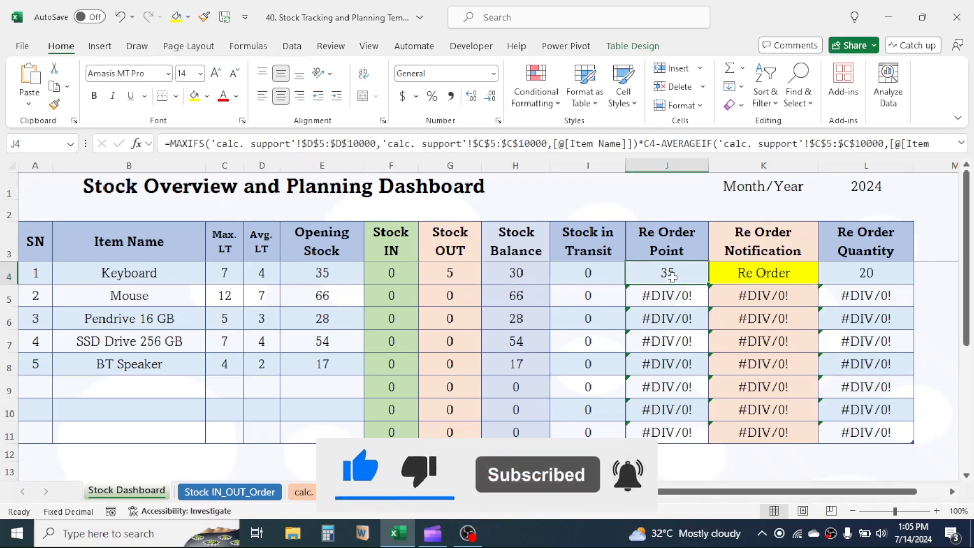
pyautogui.click(761, 276)
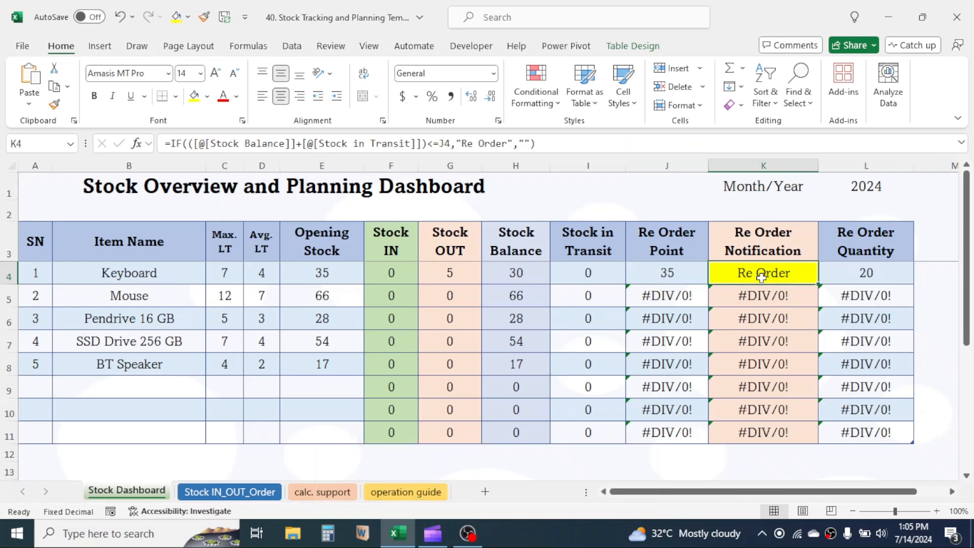
pyautogui.click(858, 273)
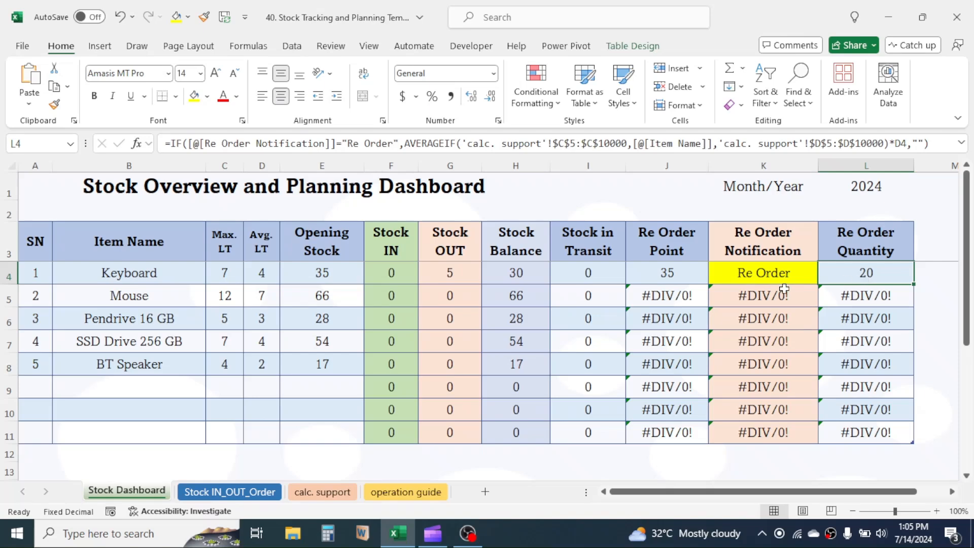
# On the Stock IN_OUT_Order sheet, start a Stock Order entry with date 7/102024 and item Keyboard
pyautogui.click(216, 492)
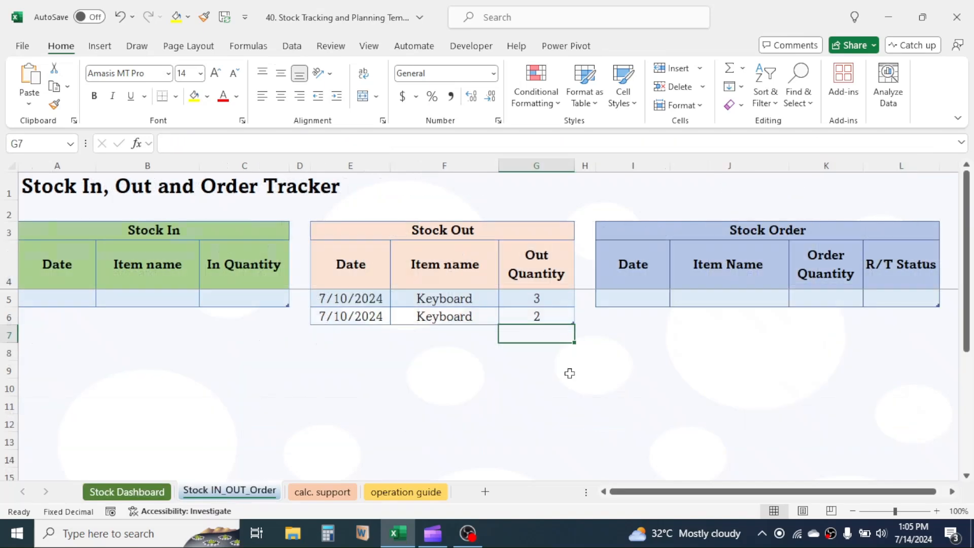
pyautogui.click(649, 297)
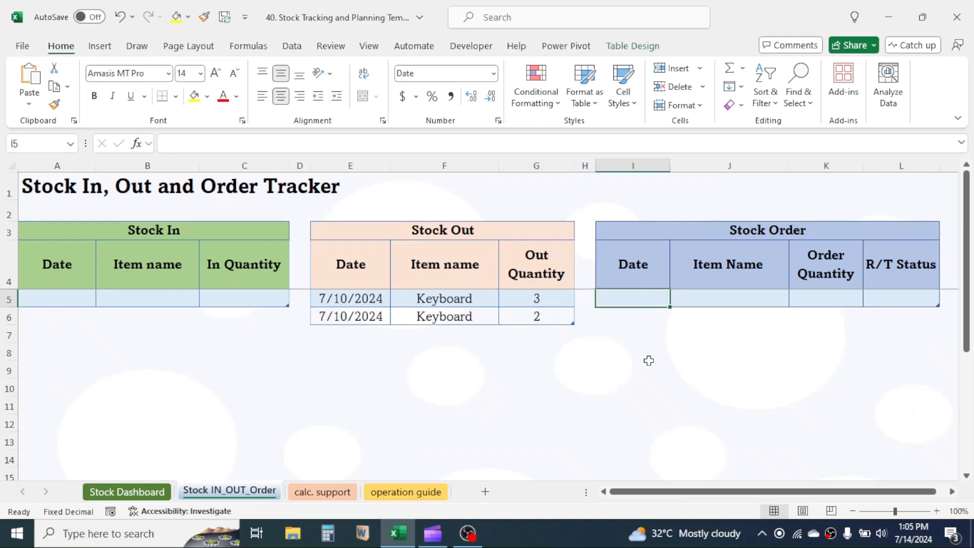
pyautogui.write('7/102024')
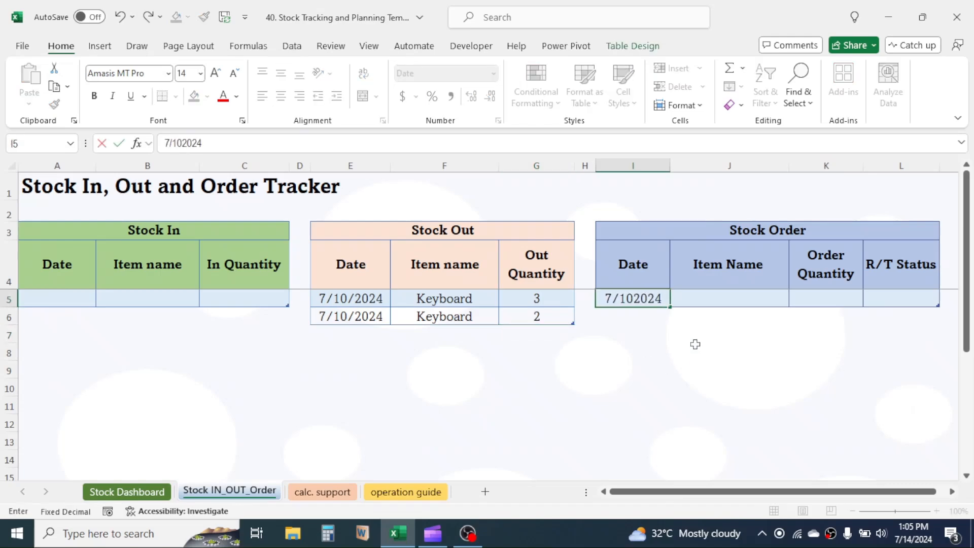
pyautogui.click(720, 300)
pyautogui.hotkey('alt', 'Down')
pyautogui.click(708, 314)
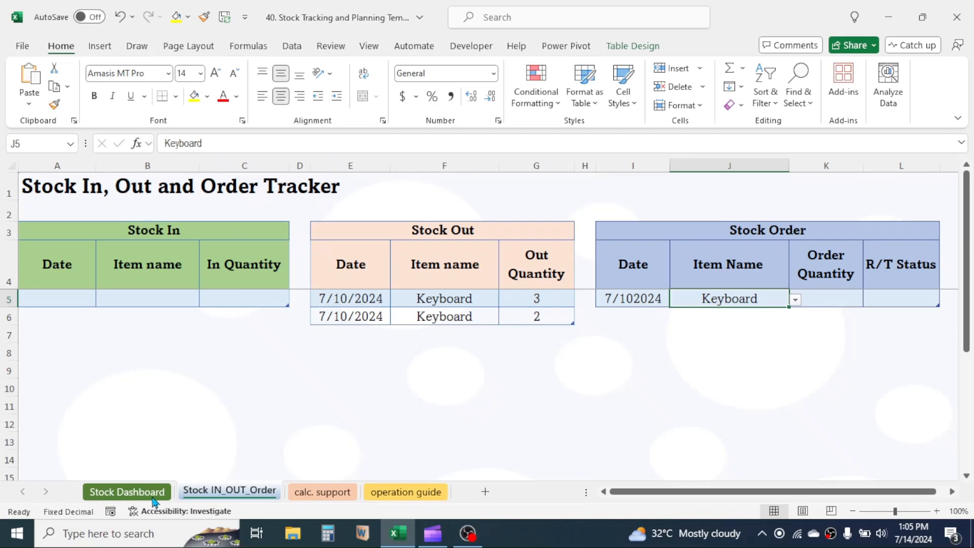
# Complete the Keyboard order with an order quantity of 20 and an R/T Status of Transit
pyautogui.click(128, 491)
pyautogui.click(229, 490)
pyautogui.press('Tab')
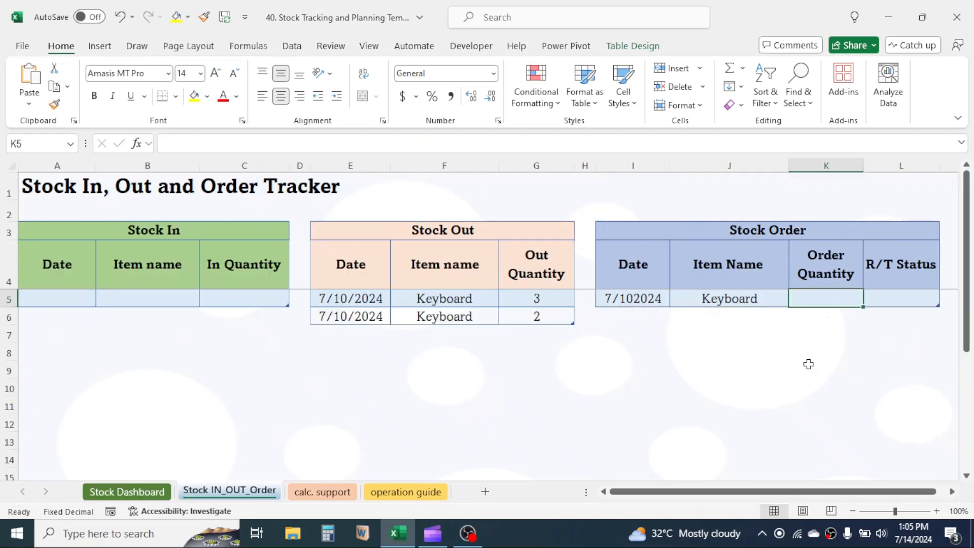
pyautogui.write('20')
pyautogui.click(890, 298)
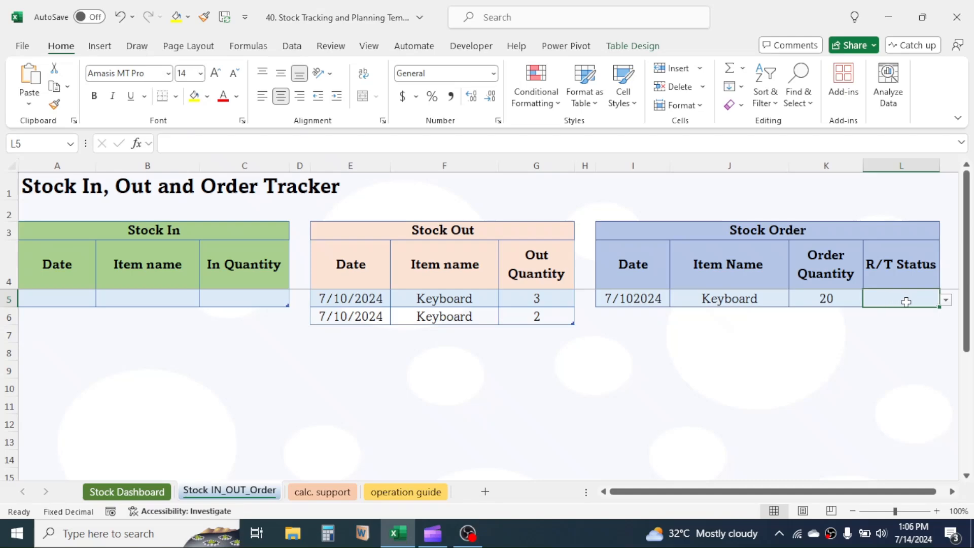
pyautogui.click(945, 300)
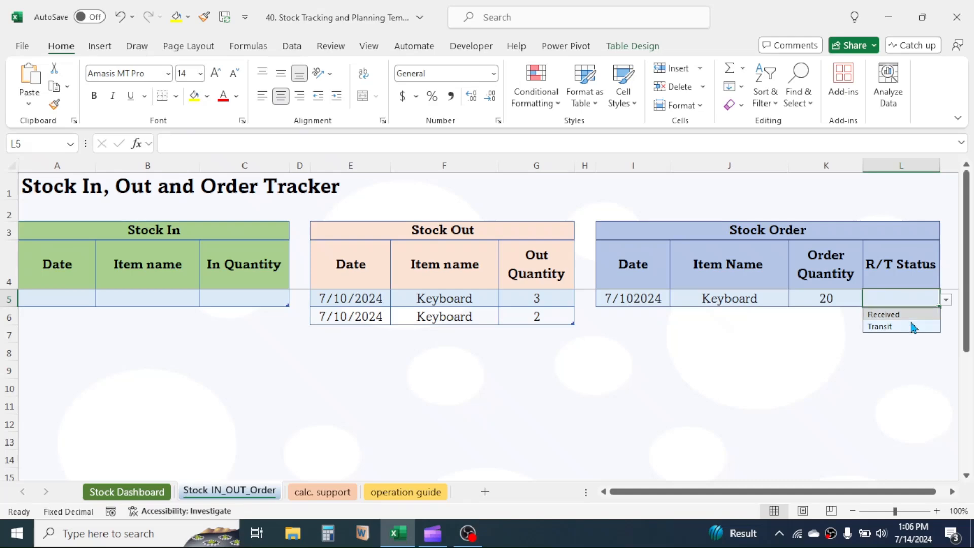
pyautogui.click(884, 328)
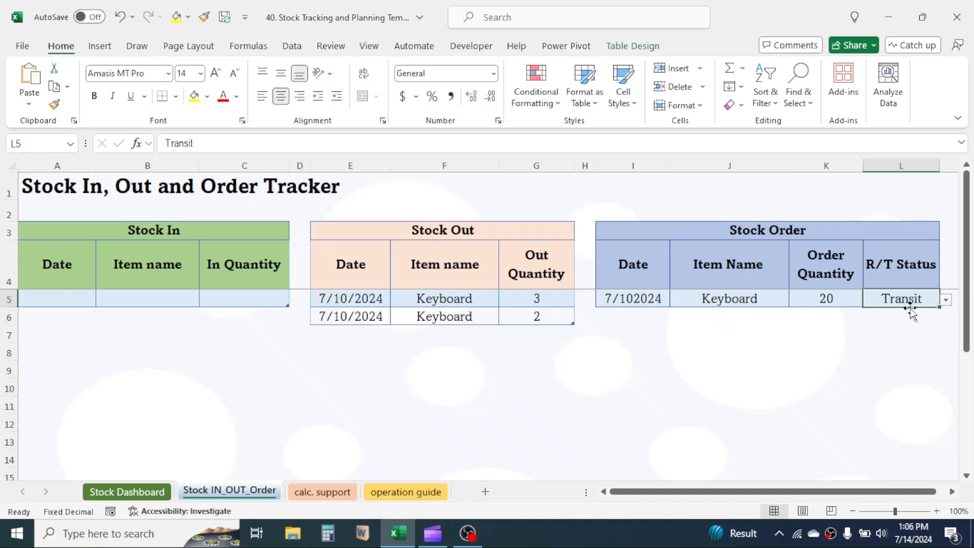
# Examine Keyboard's Stock in Transit, Re Order Notification and Re Order Quantity on the Stock Dashboard
pyautogui.click(127, 491)
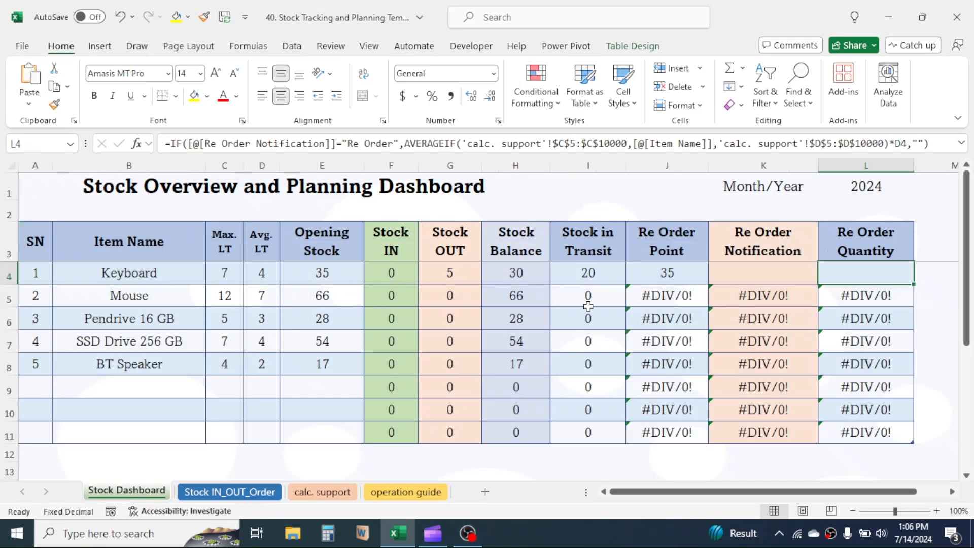
pyautogui.click(577, 276)
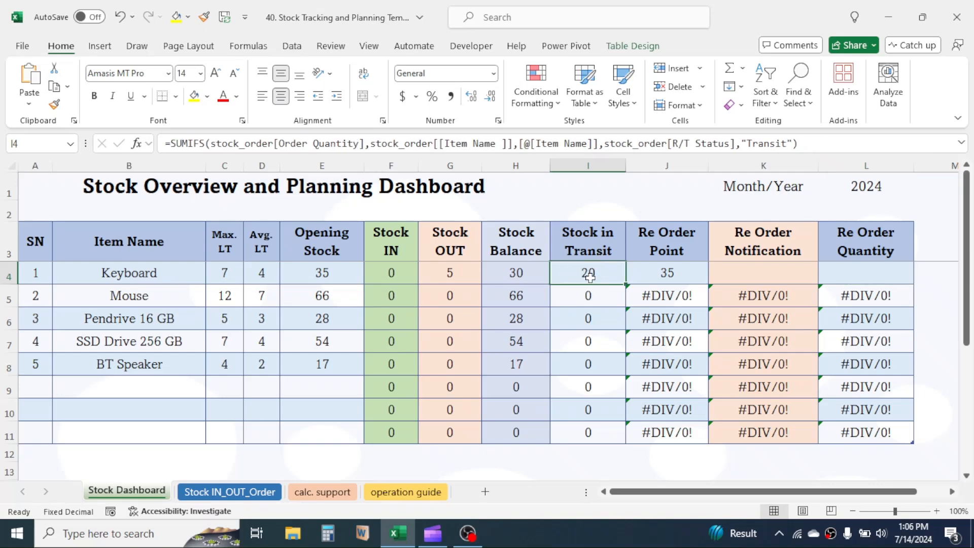
pyautogui.click(759, 267)
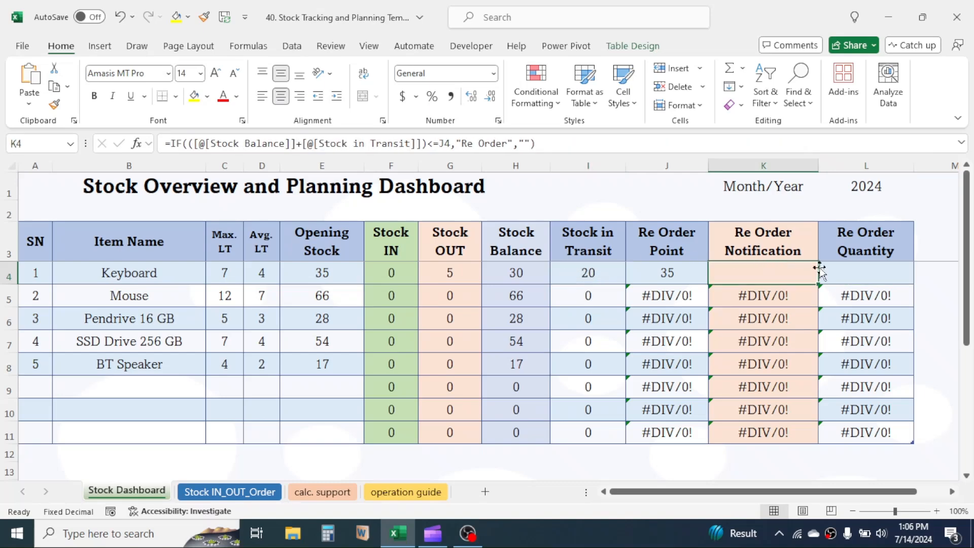
pyautogui.click(854, 270)
pyautogui.click(771, 281)
pyautogui.click(847, 275)
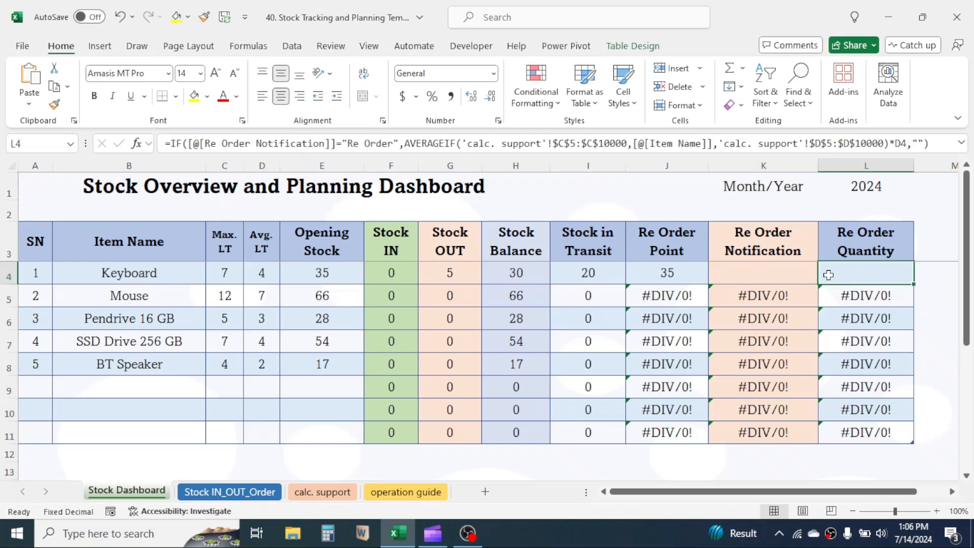
pyautogui.click(792, 276)
pyautogui.click(840, 271)
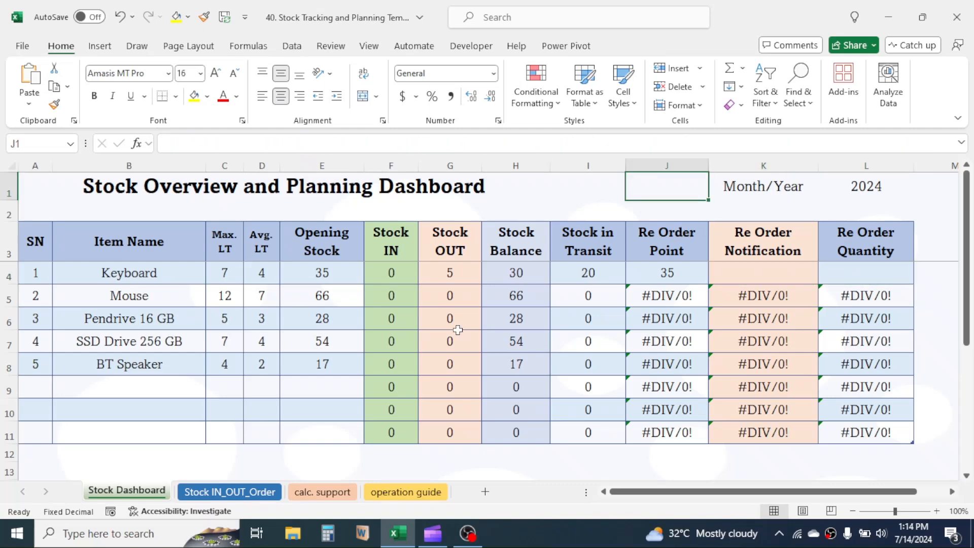
# Review the Keyboard order on the Stock IN_OUT_Order sheet and start a Stock In entry dated 7/16/2024
pyautogui.click(229, 492)
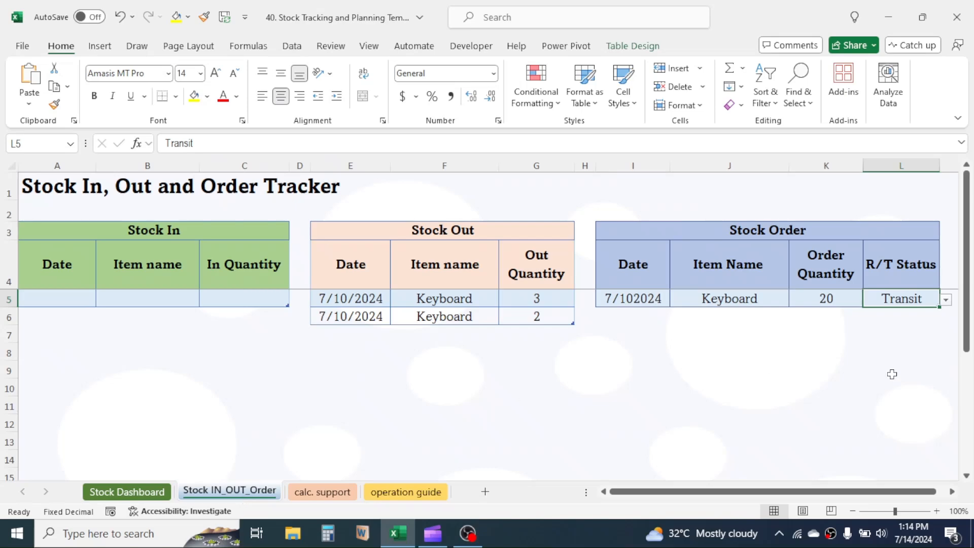
pyautogui.moveTo(137, 233); pyautogui.dragTo(155, 367)
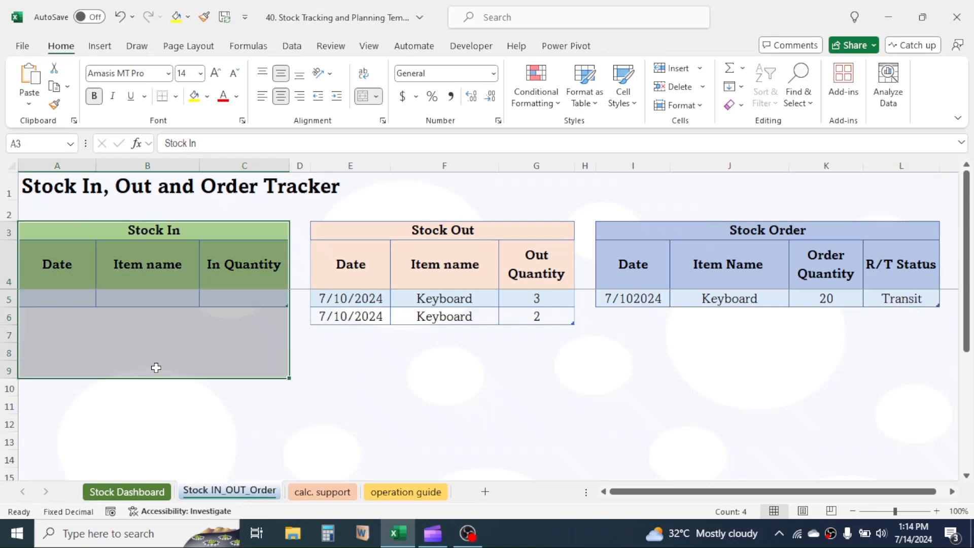
pyautogui.click(647, 292)
pyautogui.click(741, 302)
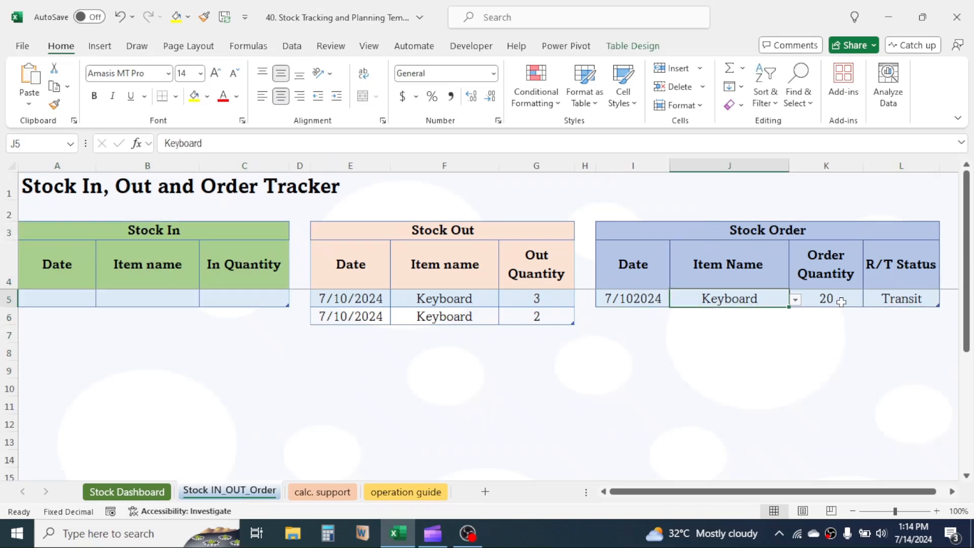
pyautogui.click(826, 300)
pyautogui.click(52, 298)
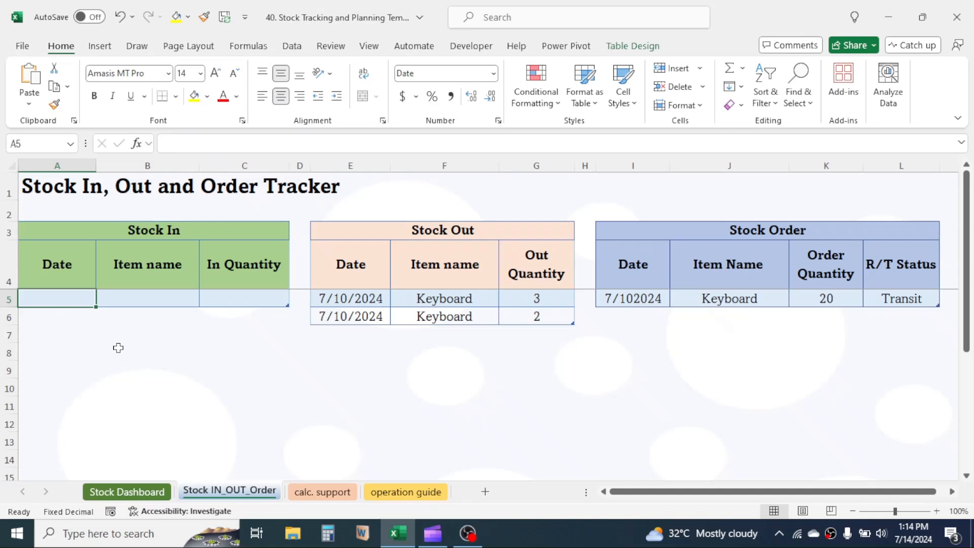
pyautogui.write('7/1')
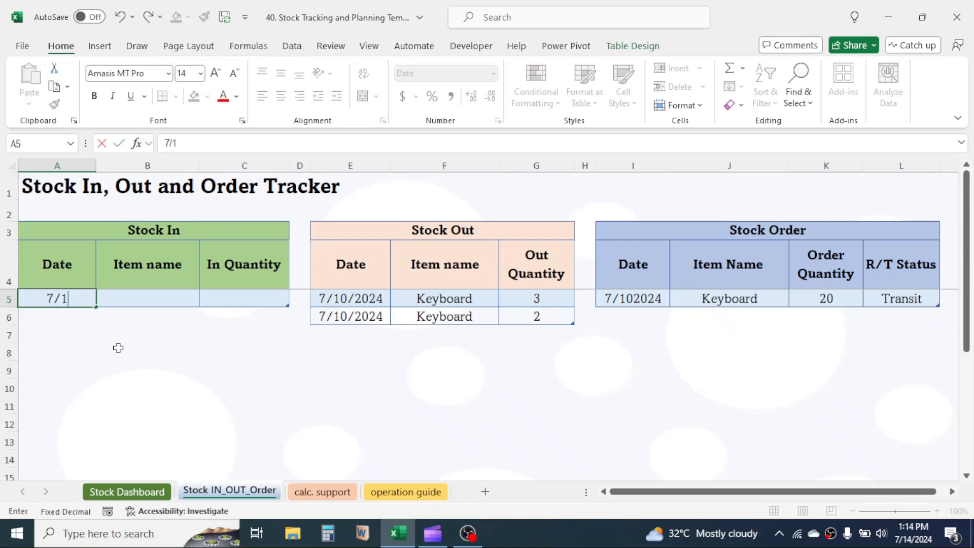
pyautogui.write('6/2024')
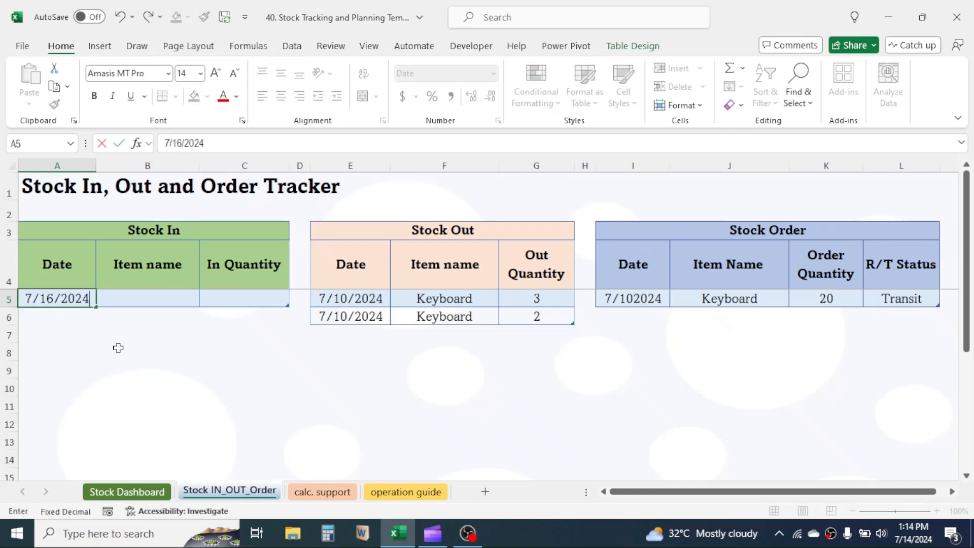
pyautogui.press('Return')
# Complete the first Stock In entry with item Keyboard and an in quantity of 20
pyautogui.click(141, 297)
pyautogui.click(207, 301)
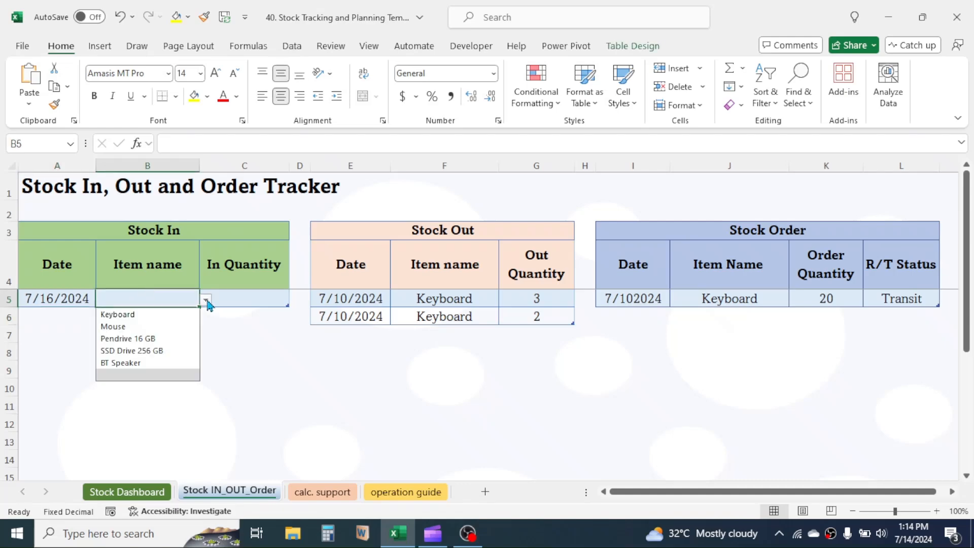
pyautogui.click(192, 314)
pyautogui.click(228, 299)
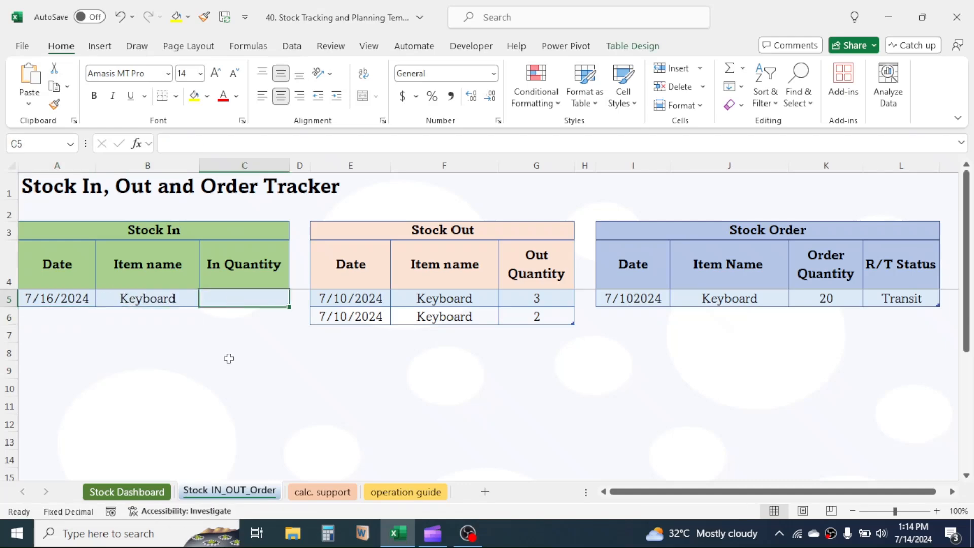
pyautogui.write('20')
pyautogui.press('Return')
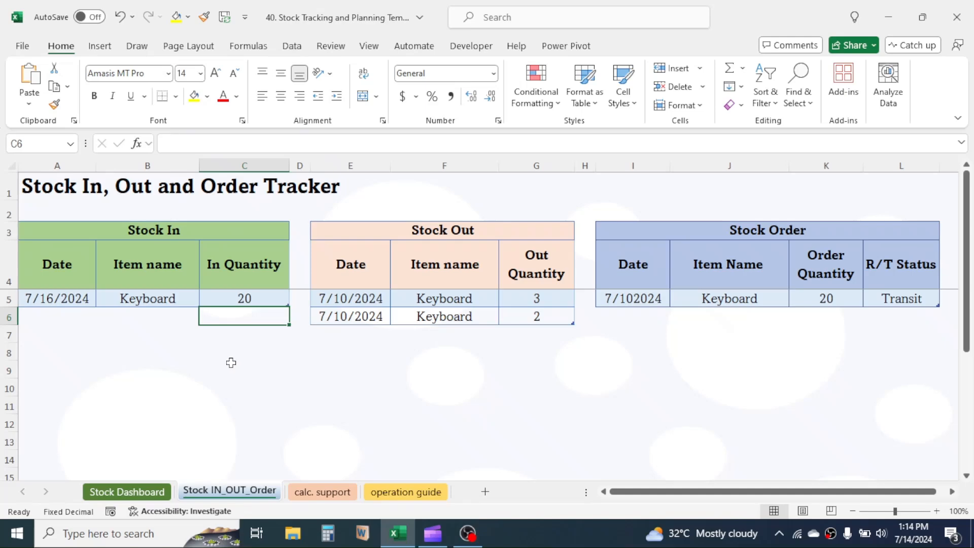
# Change the R/T Status of the Keyboard order in the Stock Order table to Received
pyautogui.click(896, 301)
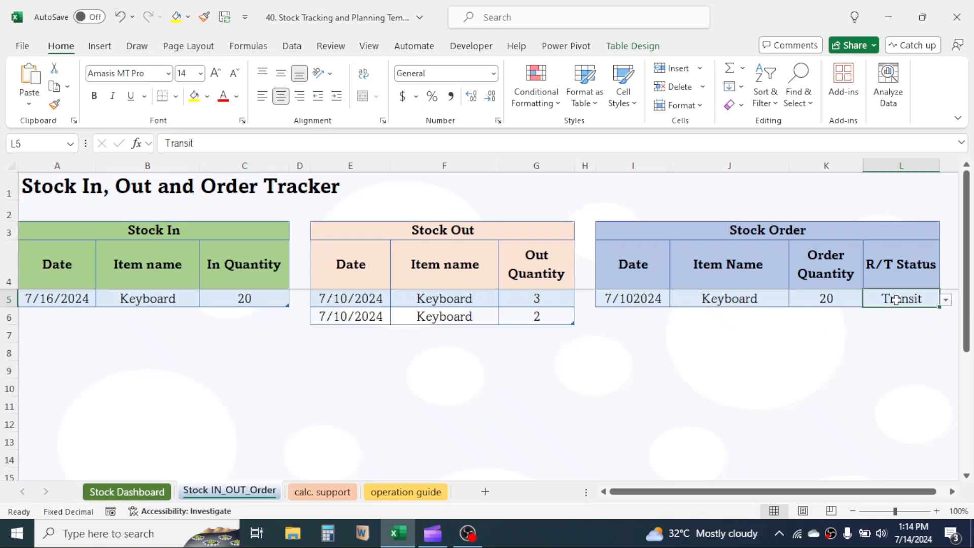
pyautogui.click(945, 300)
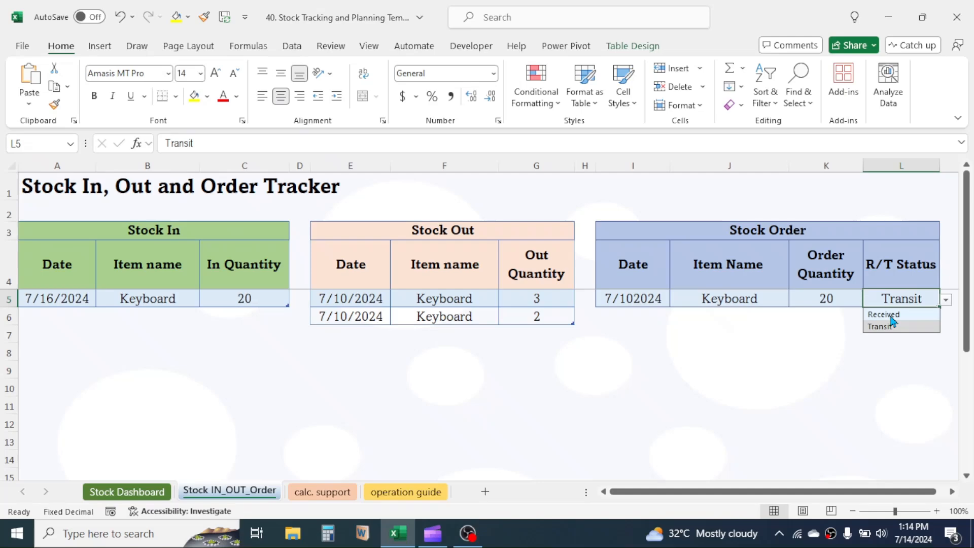
pyautogui.click(883, 315)
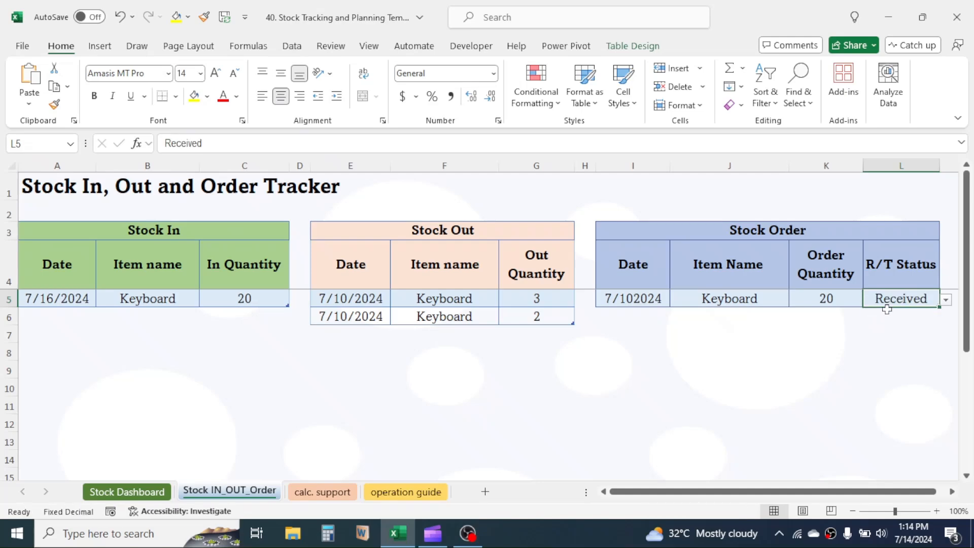
# Check Keyboard's Stock IN and Stock in Transit on the Stock Dashboard
pyautogui.click(152, 489)
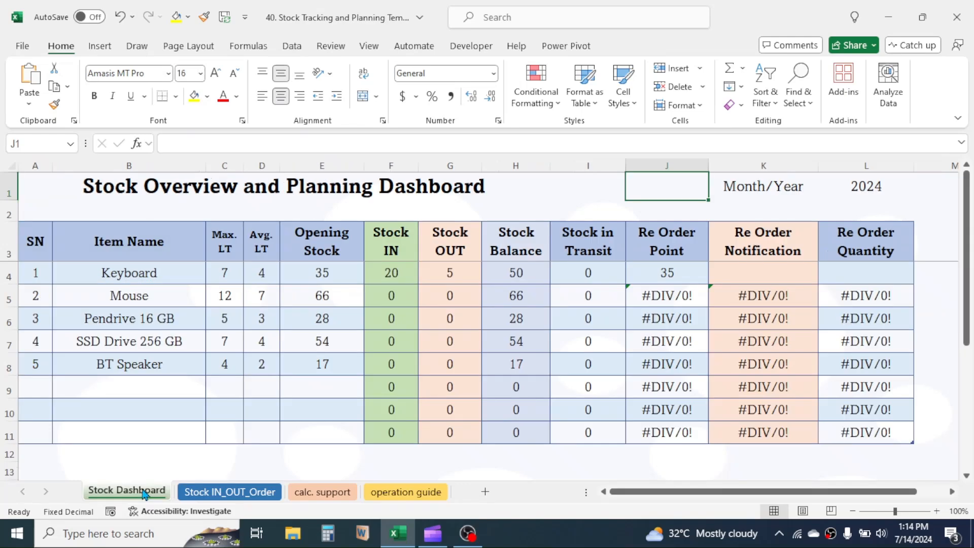
pyautogui.click(404, 276)
pyautogui.click(570, 273)
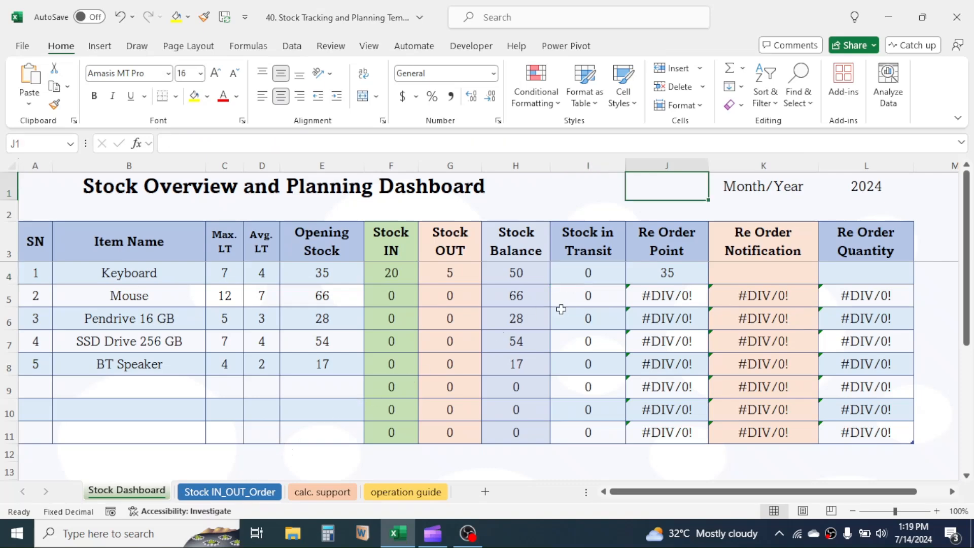
# On the Stock IN_OUT_Order sheet, add a Stock Out entry dated 7/10/2024 for Mouse with an out quantity of 4
pyautogui.click(263, 493)
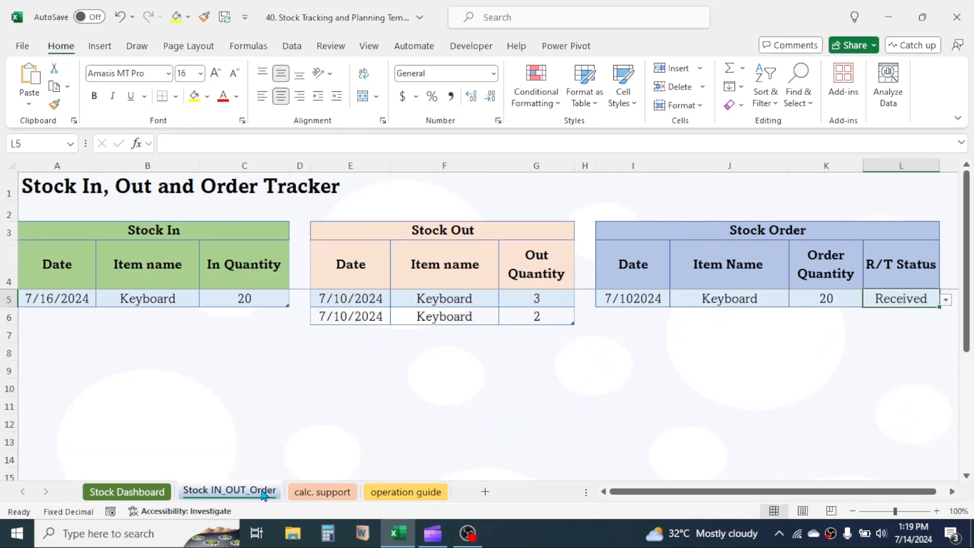
pyautogui.click(355, 333)
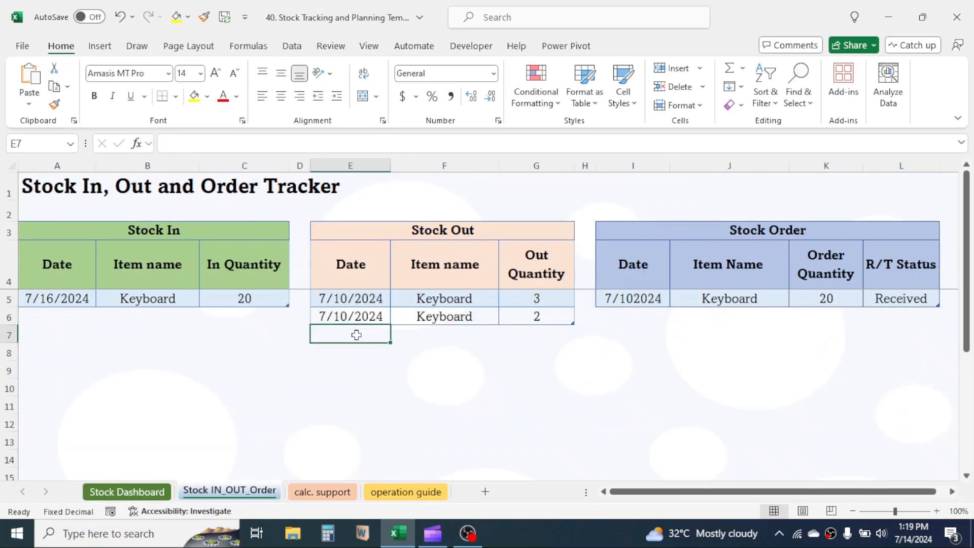
pyautogui.write('7/10/2024')
pyautogui.press('Tab')
pyautogui.write('Mouse')
pyautogui.press('Tab')
pyautogui.write('4')
pyautogui.press('Return')
# Add two Stock Out entries dated 7/11/2024 for SSD Drive 256 GB, with out quantities of 5 and 2
pyautogui.write('7/11/2024')
pyautogui.click(456, 353)
pyautogui.click(506, 355)
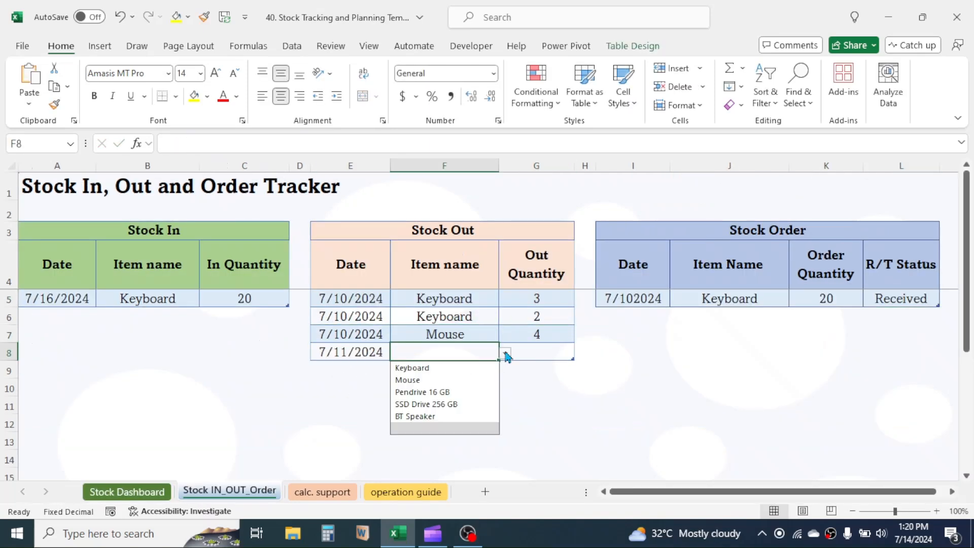
pyautogui.click(437, 404)
pyautogui.click(536, 352)
pyautogui.write('5')
pyautogui.click(350, 371)
pyautogui.write('7/11/2024')
# Add a Stock Out entry dated 7/12/2024 for BT Speaker with an out quantity of 3
pyautogui.click(350, 389)
pyautogui.write('7/12/2024')
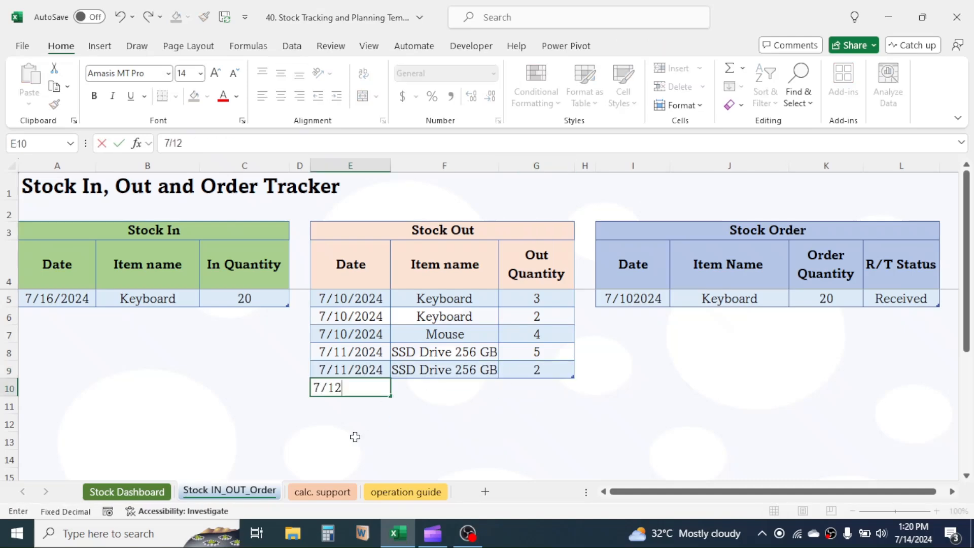
pyautogui.click(504, 390)
pyautogui.click(424, 454)
pyautogui.click(537, 389)
pyautogui.write('3')
# Add a Stock Out entry dated 7/12/2024 for Pendrive 16 GB with an out quantity of 5
pyautogui.click(350, 406)
pyautogui.write('7/12/2024')
pyautogui.click(505, 408)
pyautogui.click(436, 446)
pyautogui.click(533, 406)
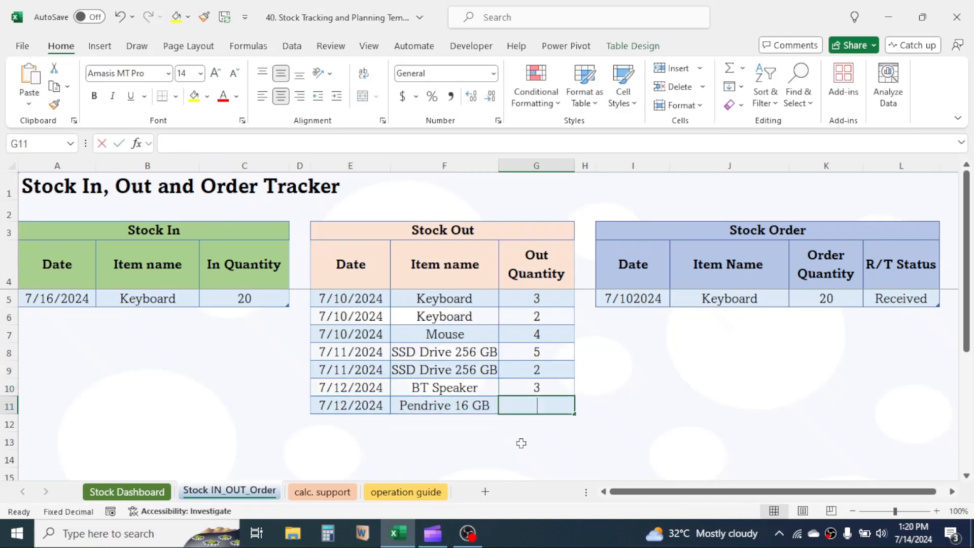
pyautogui.write('5')
pyautogui.press('Return')
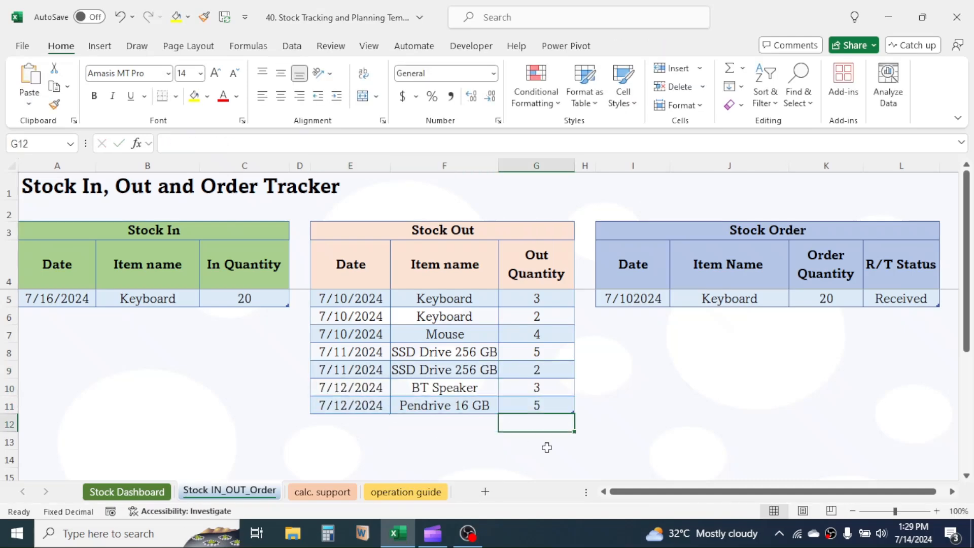
# On the Stock Dashboard, check the reorder notifications for Pendrive 16 GB and SSD Drive 256 GB
pyautogui.click(125, 491)
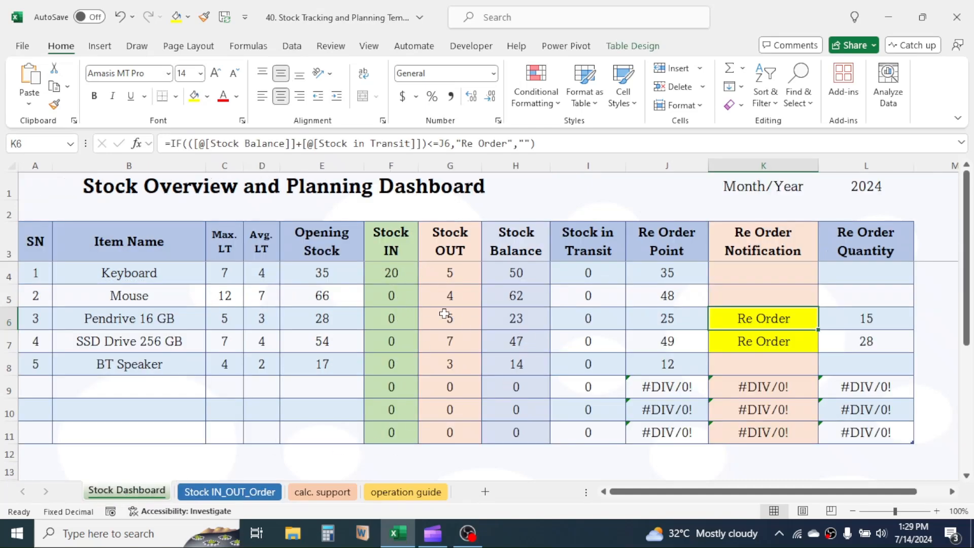
pyautogui.click(181, 320)
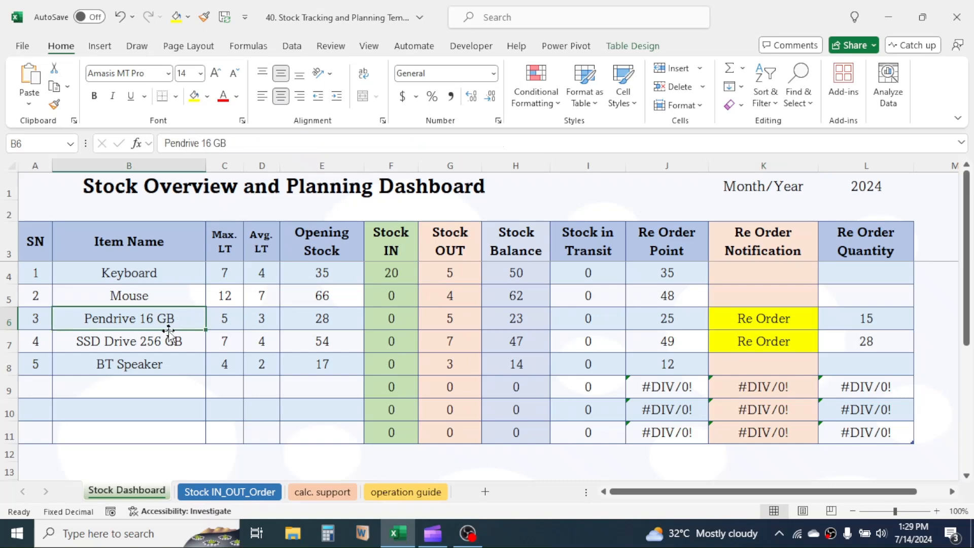
pyautogui.click(169, 336)
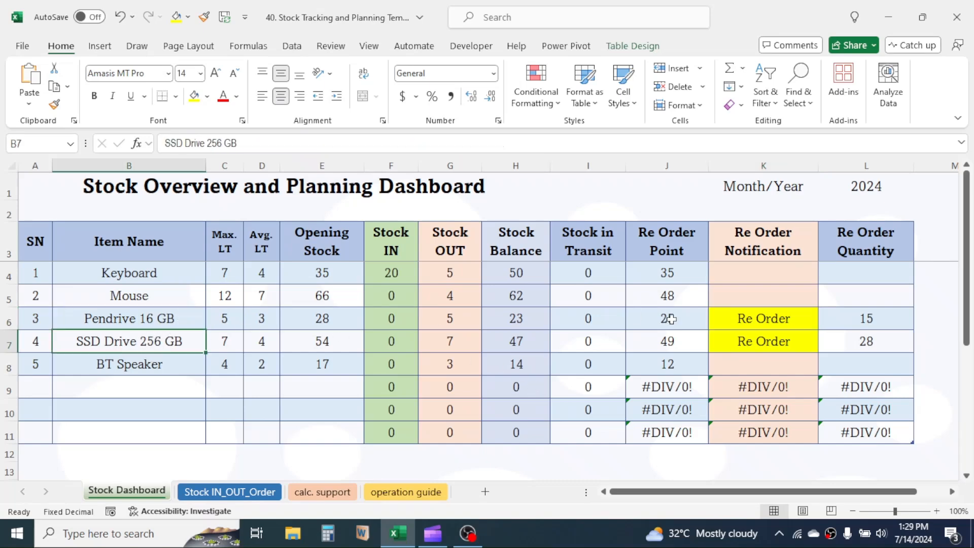
pyautogui.click(750, 322)
pyautogui.click(752, 338)
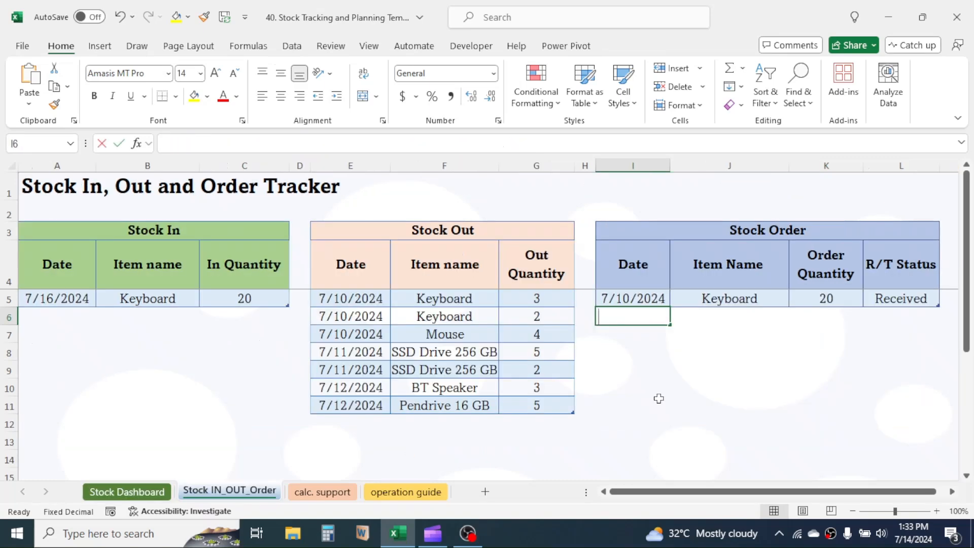
# On the Stock IN_OUT_Order sheet, start a Stock Order entry dated 7/12/2024 for SSD Drive 256 GB
pyautogui.write('7/12/2024')
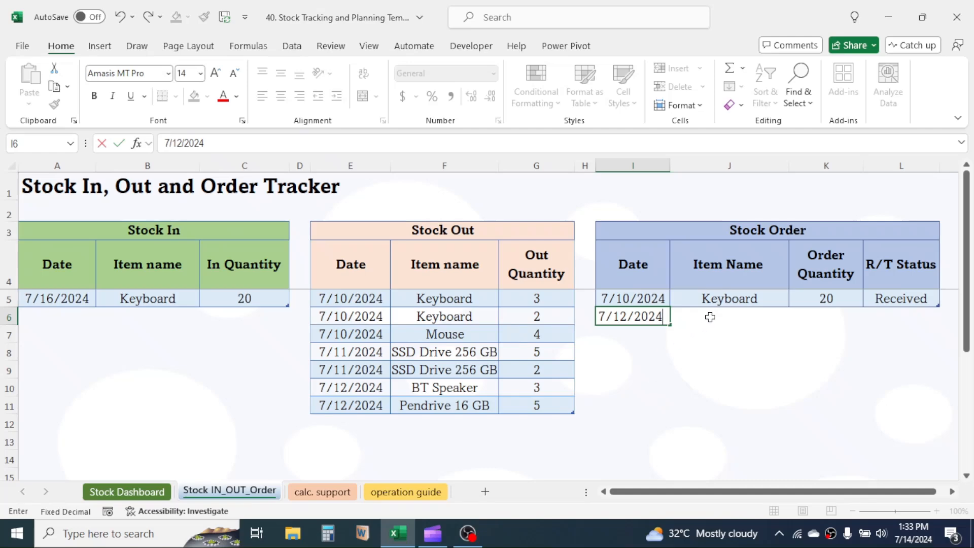
pyautogui.click(709, 317)
pyautogui.click(795, 317)
pyautogui.click(700, 368)
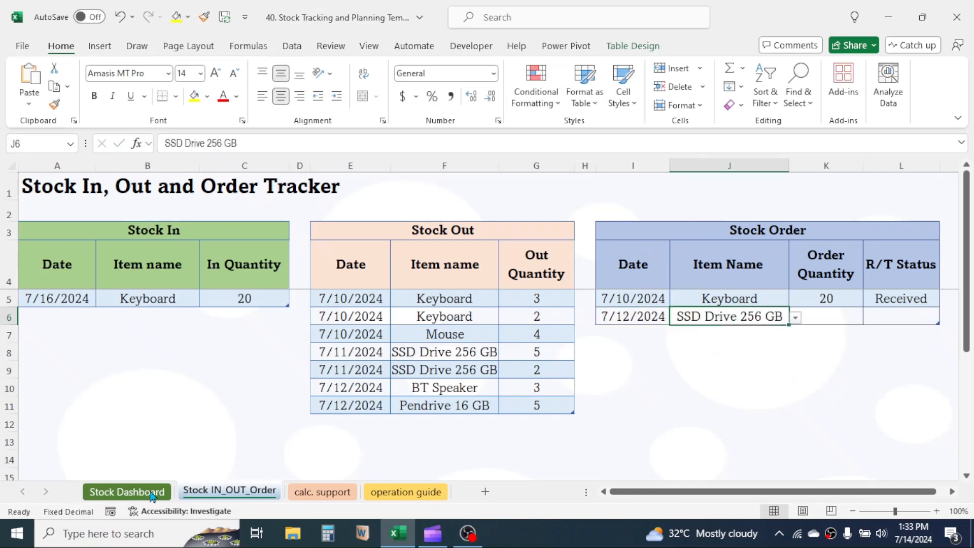
# Look up the SSD Drive's reorder quantity on the Stock Dashboard and complete its order with quantity 28 and status Transit
pyautogui.click(152, 494)
pyautogui.click(887, 341)
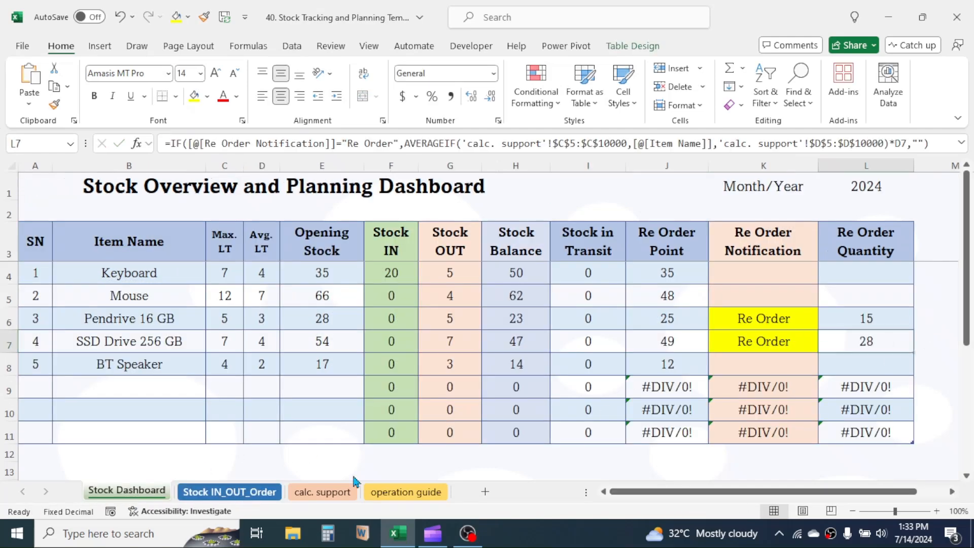
pyautogui.hotkey('ctrl', 'pagedown')
pyautogui.press('Tab')
pyautogui.write('28')
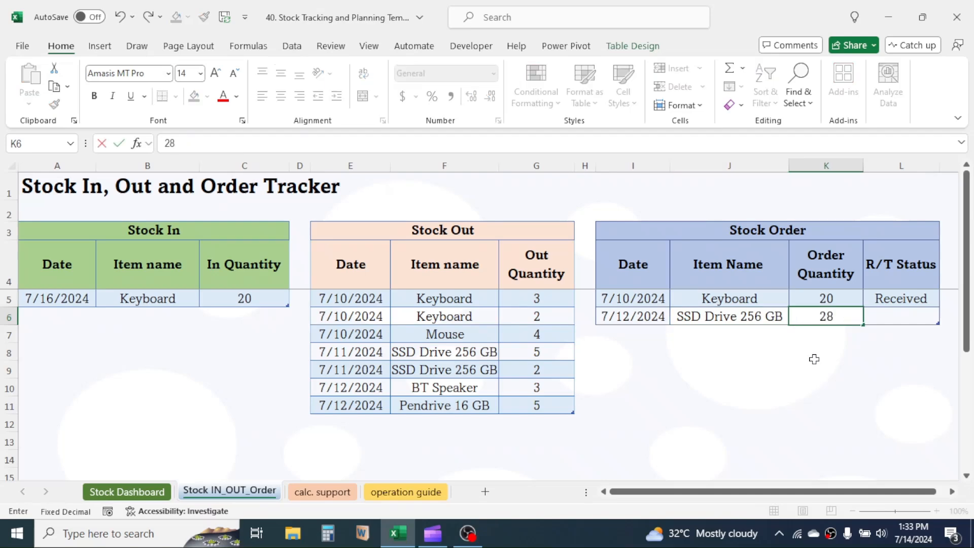
pyautogui.press('Tab')
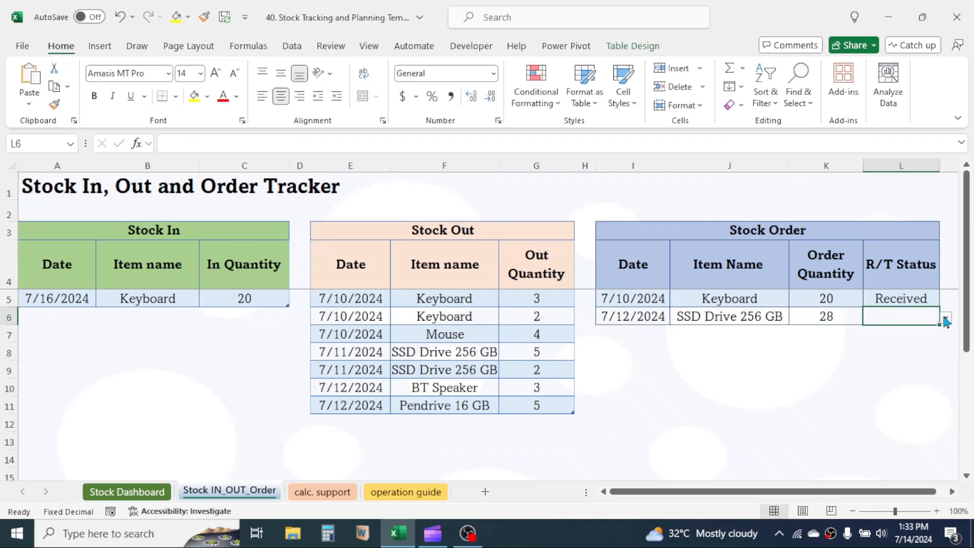
pyautogui.click(945, 319)
pyautogui.click(885, 341)
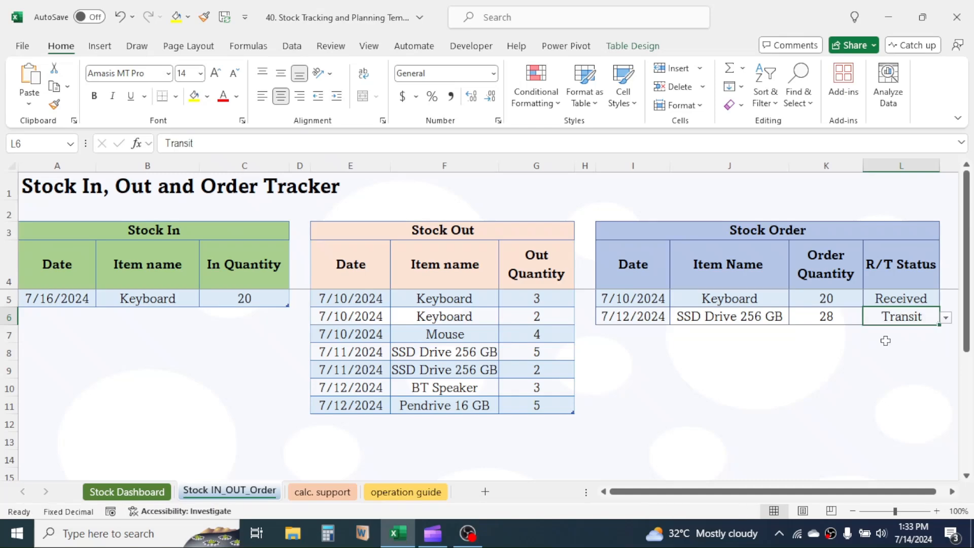
# Start another Stock Order entry dated 7/12/2024 for Pendrive 16 GB
pyautogui.click(629, 336)
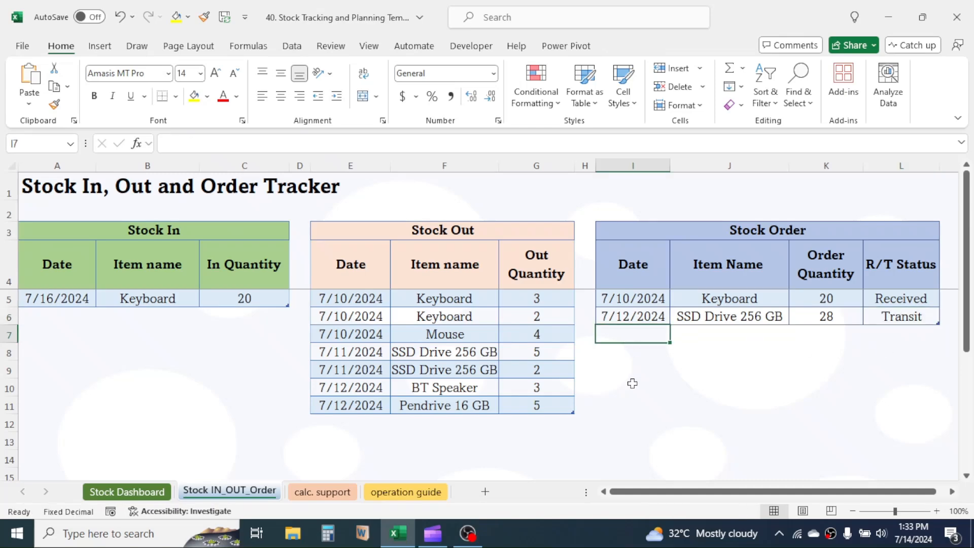
pyautogui.write('7/12/2024')
pyautogui.click(767, 335)
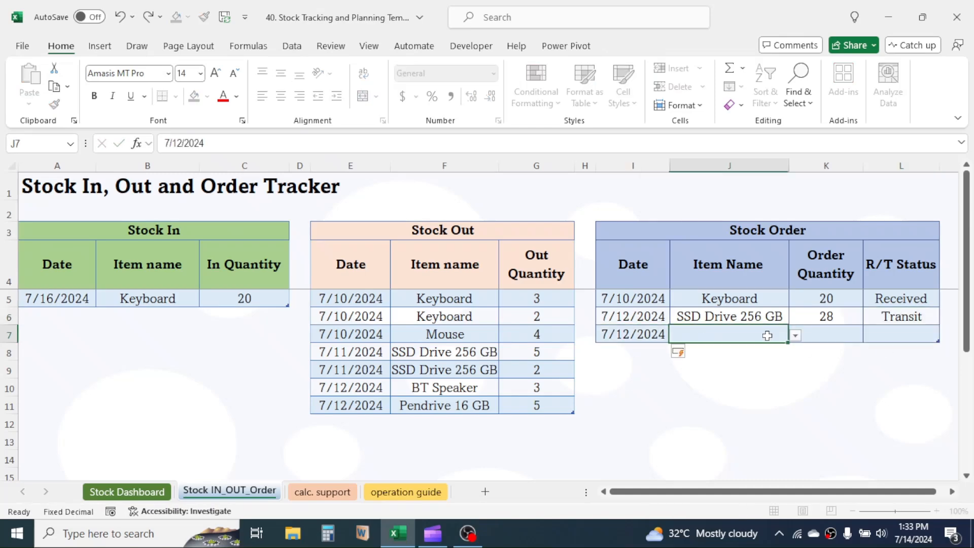
pyautogui.click(795, 335)
pyautogui.click(700, 373)
# Look up the Pendrive's reorder quantity on the Stock Dashboard and complete its order with quantity 15 and status Transit
pyautogui.click(127, 491)
pyautogui.click(885, 320)
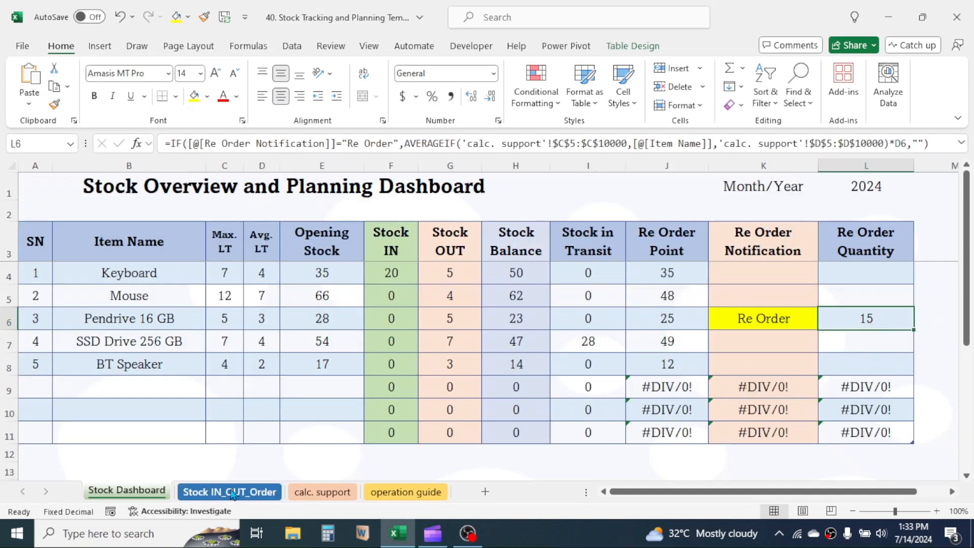
pyautogui.click(233, 492)
pyautogui.press('Tab')
pyautogui.write('15')
pyautogui.click(935, 334)
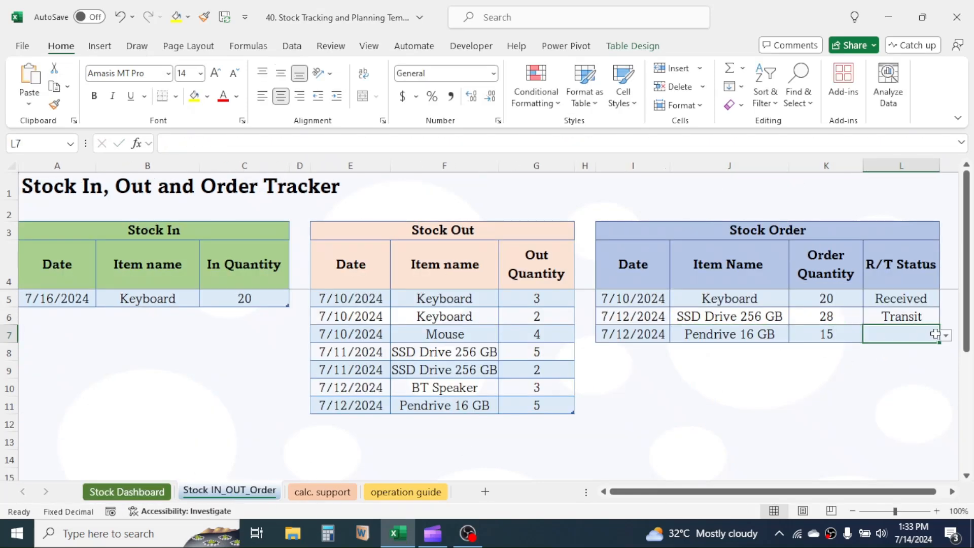
pyautogui.click(946, 335)
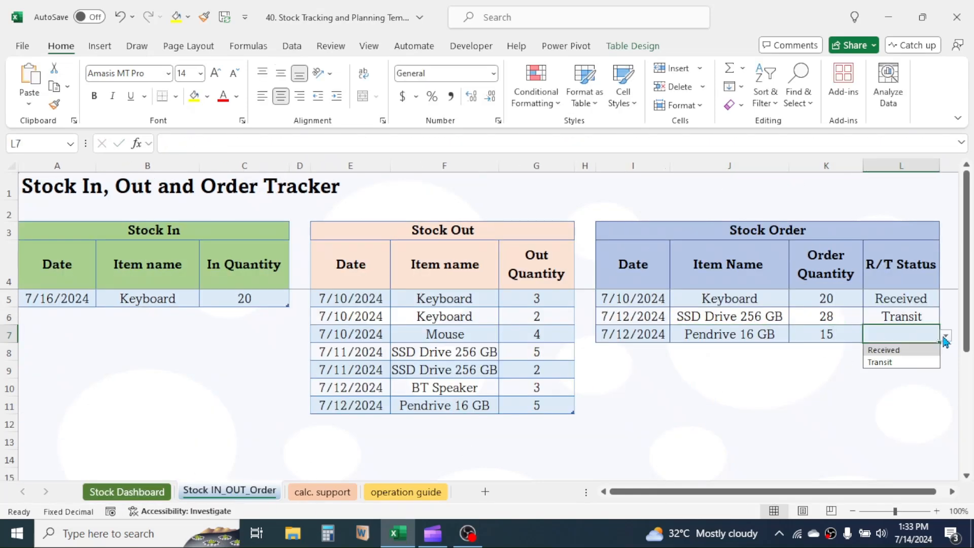
pyautogui.click(888, 366)
# Review the SSD Drive and Pendrive orders against the Stock In table, and view the status options for the SSD Drive order
pyautogui.press('Up')
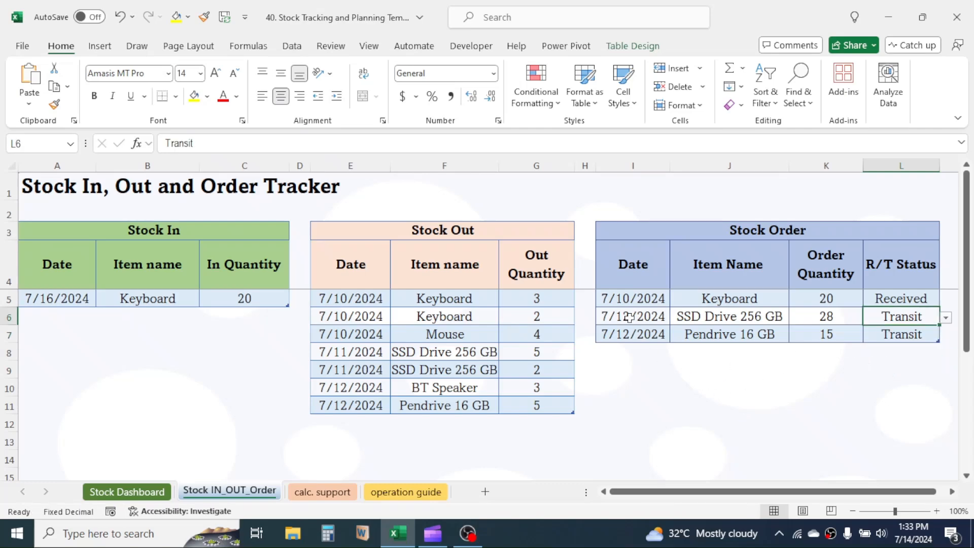
pyautogui.moveTo(629, 317); pyautogui.dragTo(881, 334)
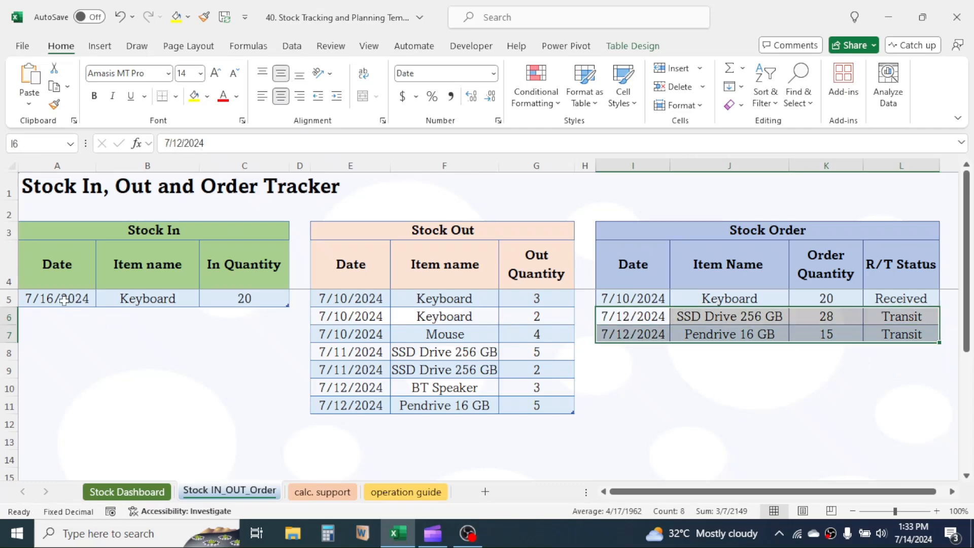
pyautogui.moveTo(63, 300); pyautogui.dragTo(248, 332)
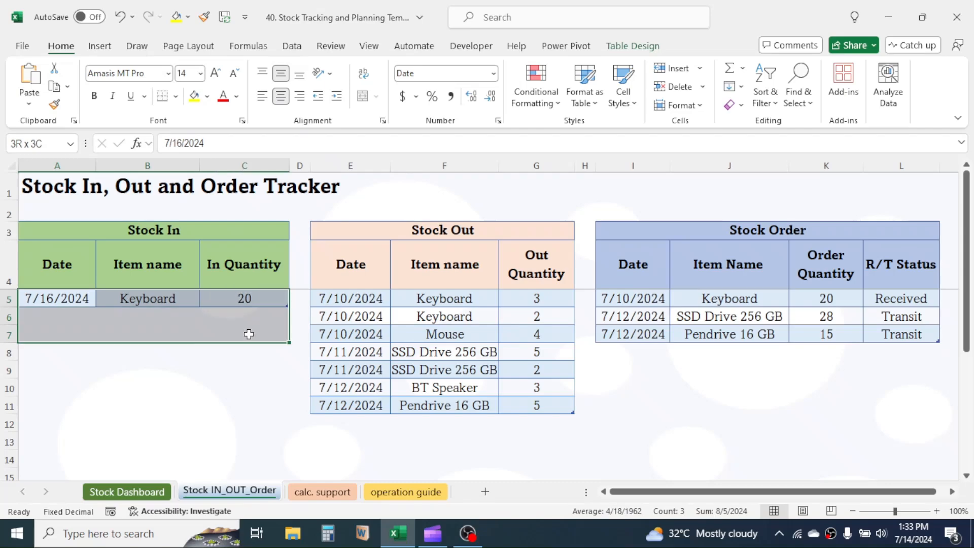
pyautogui.click(704, 319)
pyautogui.click(66, 323)
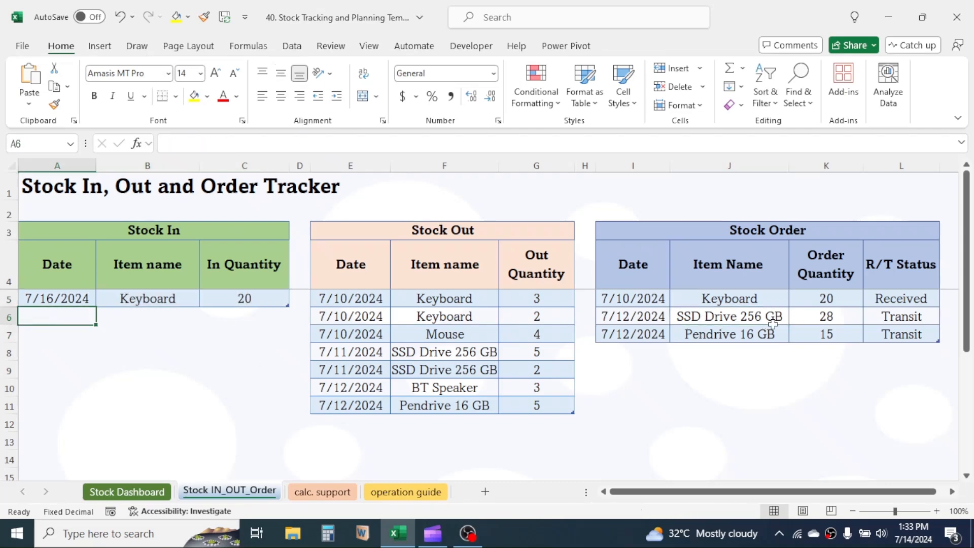
pyautogui.click(927, 318)
pyautogui.click(945, 317)
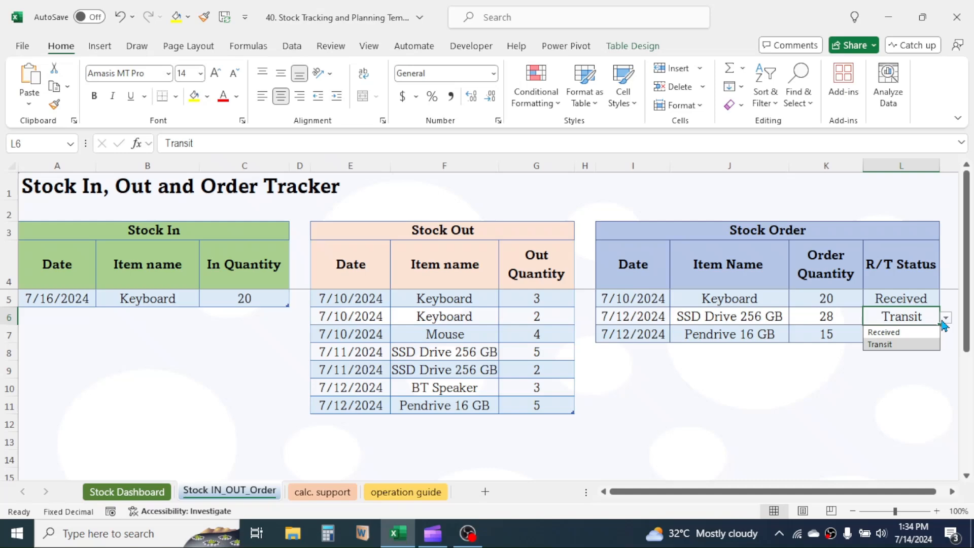
pyautogui.click(892, 344)
pyautogui.click(880, 369)
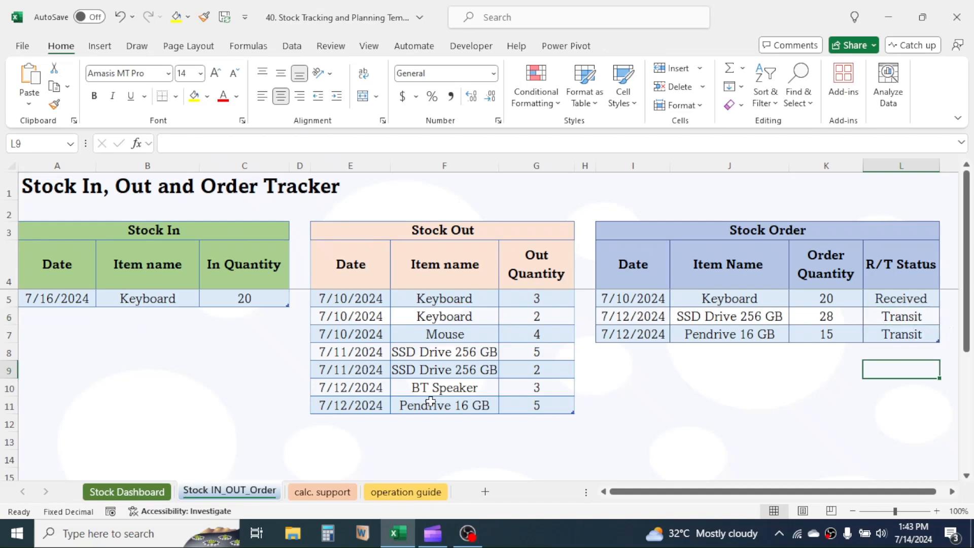
# Check the stock in transit and reorder notifications for the ordered items on the Stock Dashboard
pyautogui.click(126, 491)
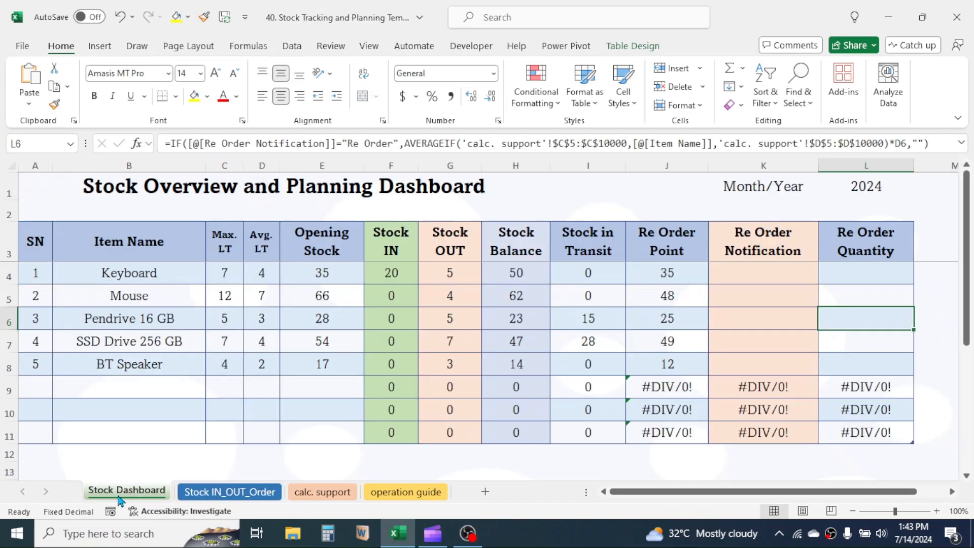
pyautogui.click(628, 189)
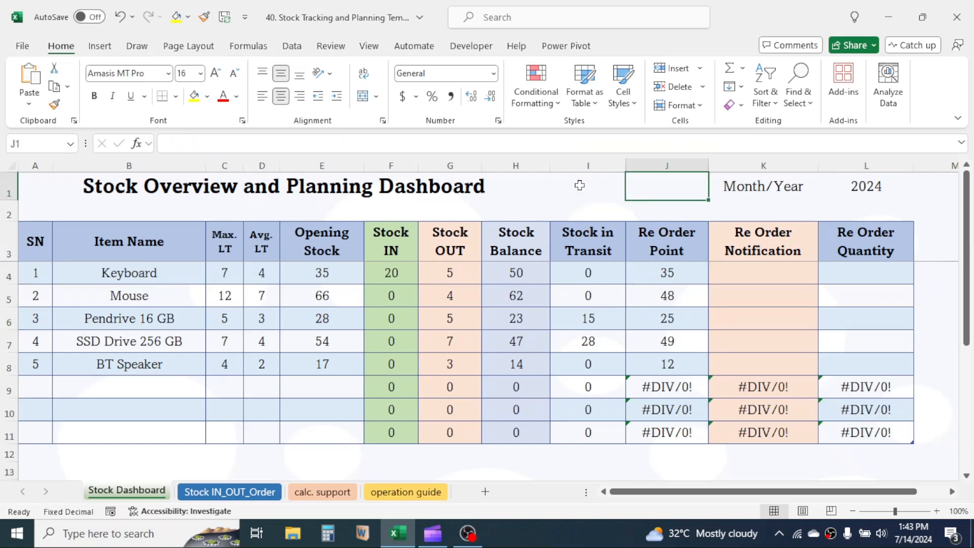